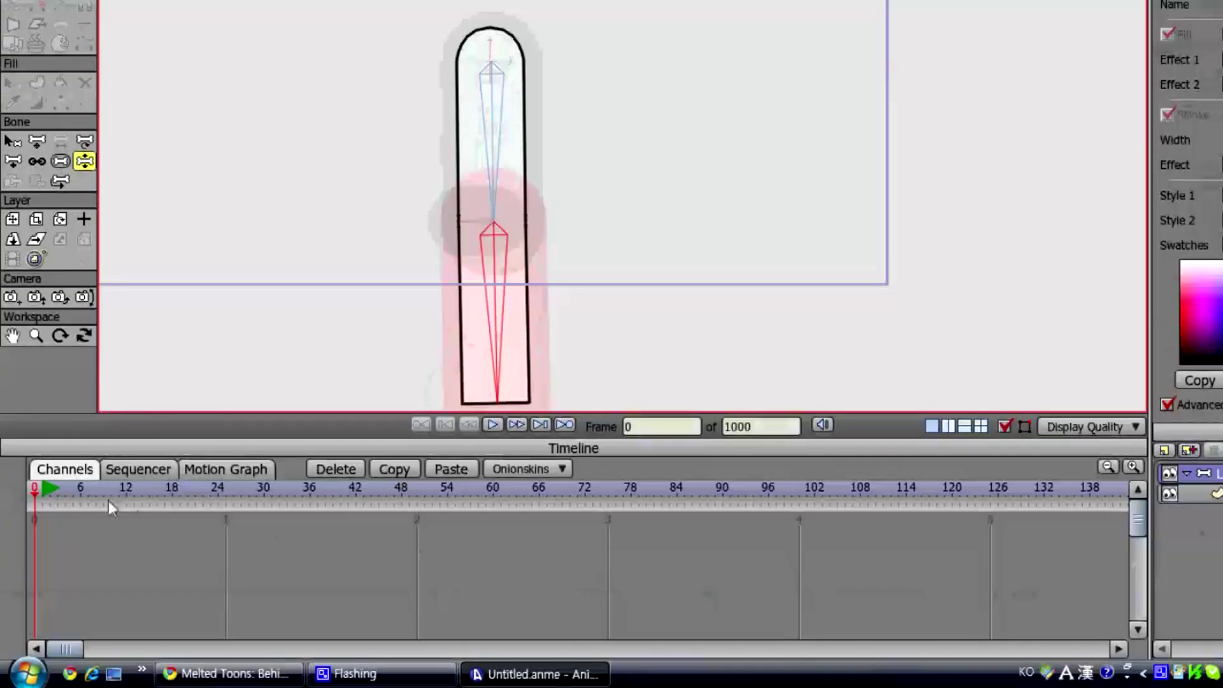
# At frame 10, swing the lower bone through several poses to show the arm bending
pyautogui.click(110, 564)
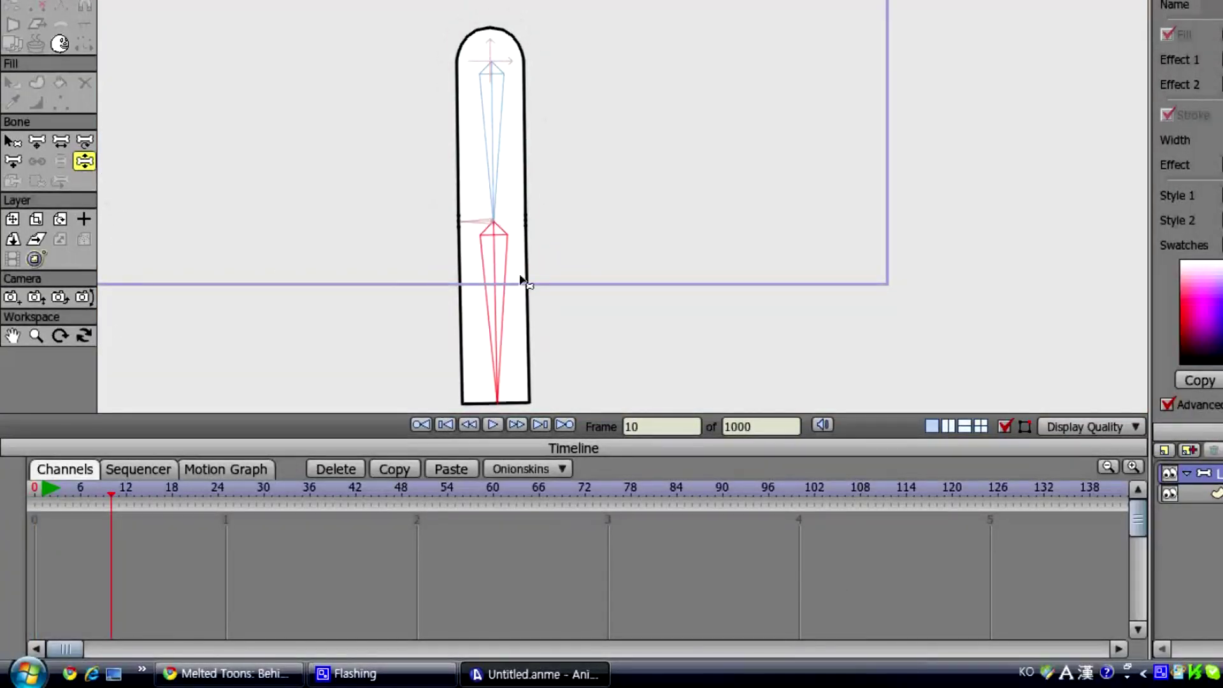
pyautogui.moveTo(521, 276); pyautogui.dragTo(580, 133)
pyautogui.moveTo(577, 303); pyautogui.dragTo(356, 607)
pyautogui.moveTo(356, 435); pyautogui.dragTo(510, 386)
pyautogui.moveTo(510, 483); pyautogui.dragTo(397, 615)
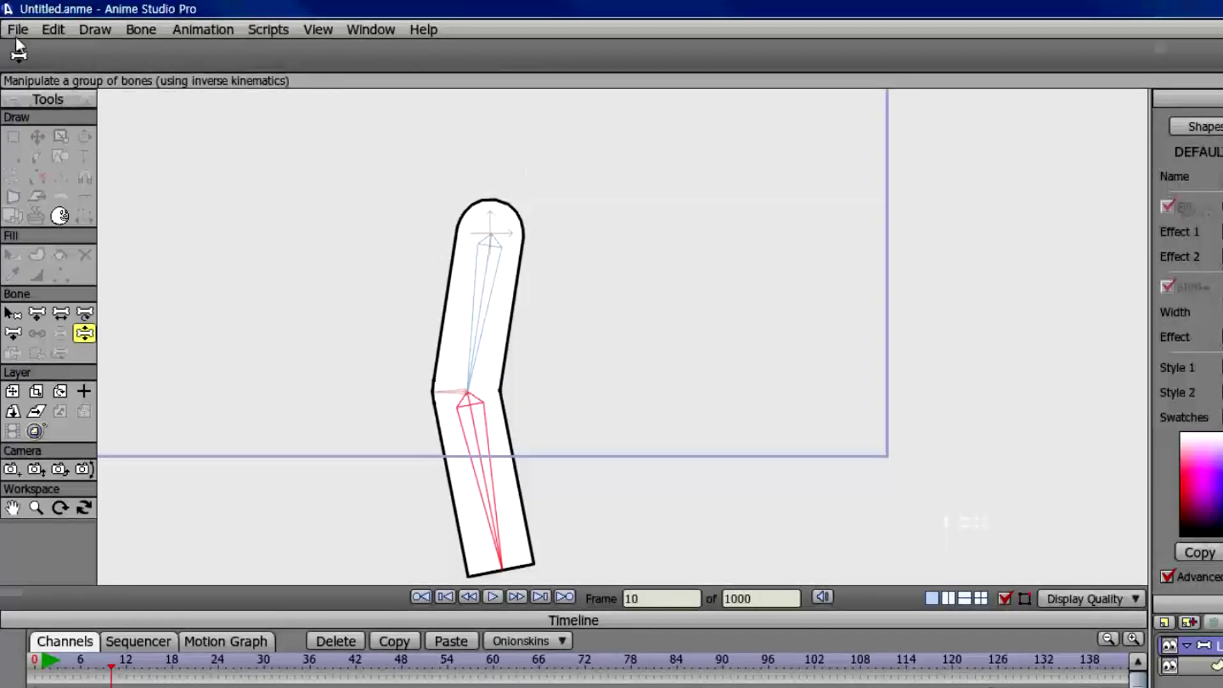
pyautogui.click(18, 30)
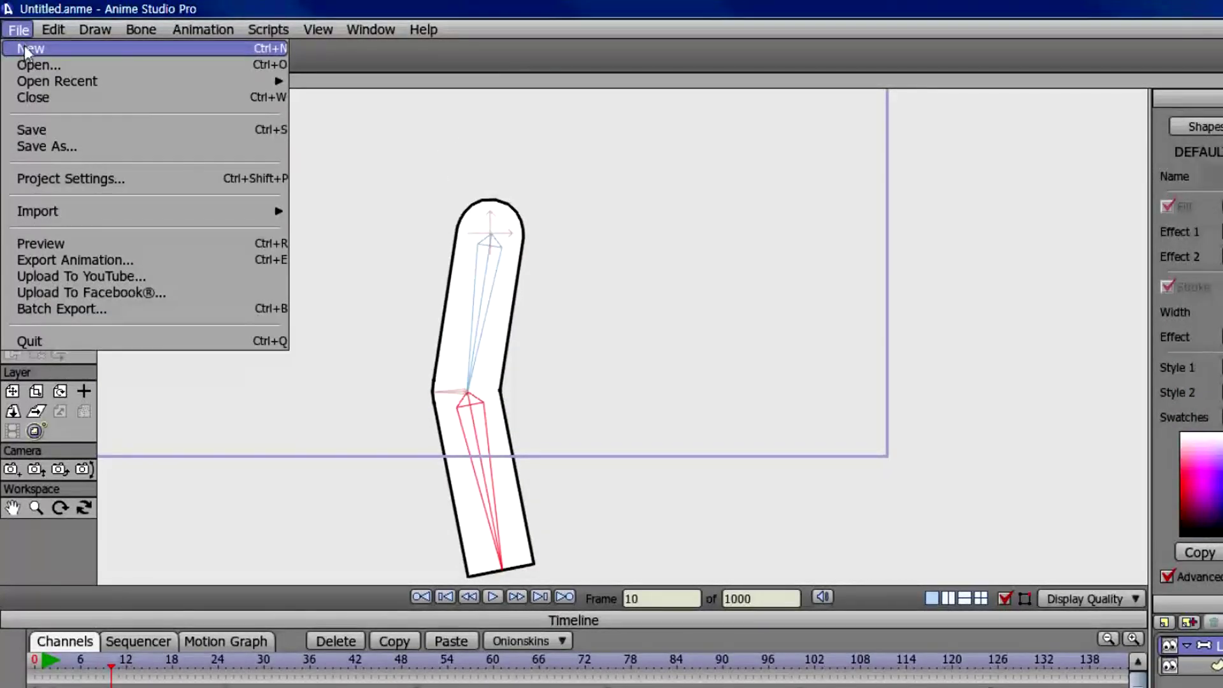
# Create a new Untitled.anme document without saving changes to the arm example
pyautogui.click(24, 51)
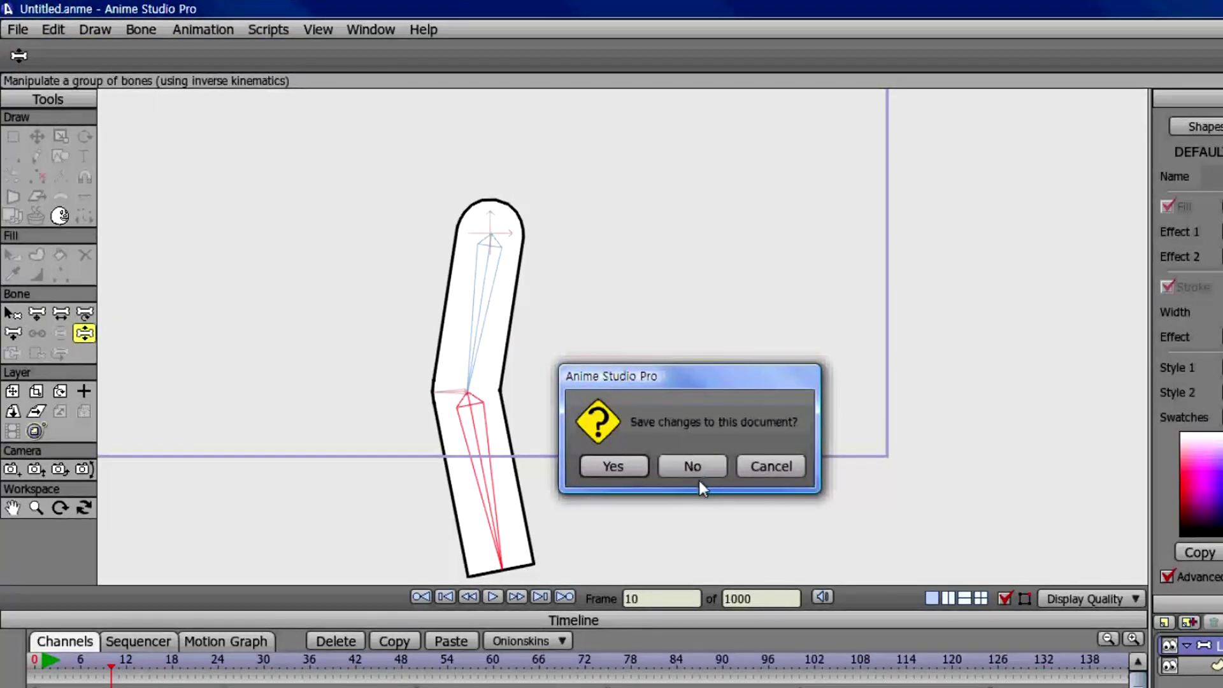
pyautogui.click(695, 465)
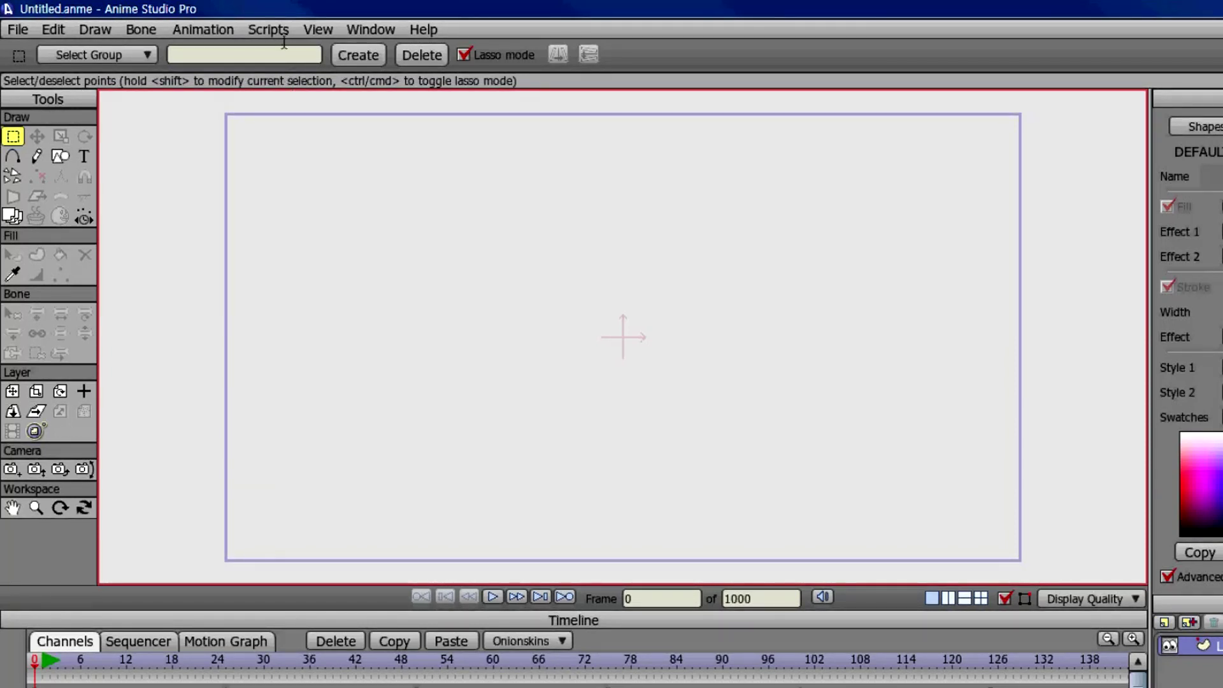
pyautogui.click(269, 29)
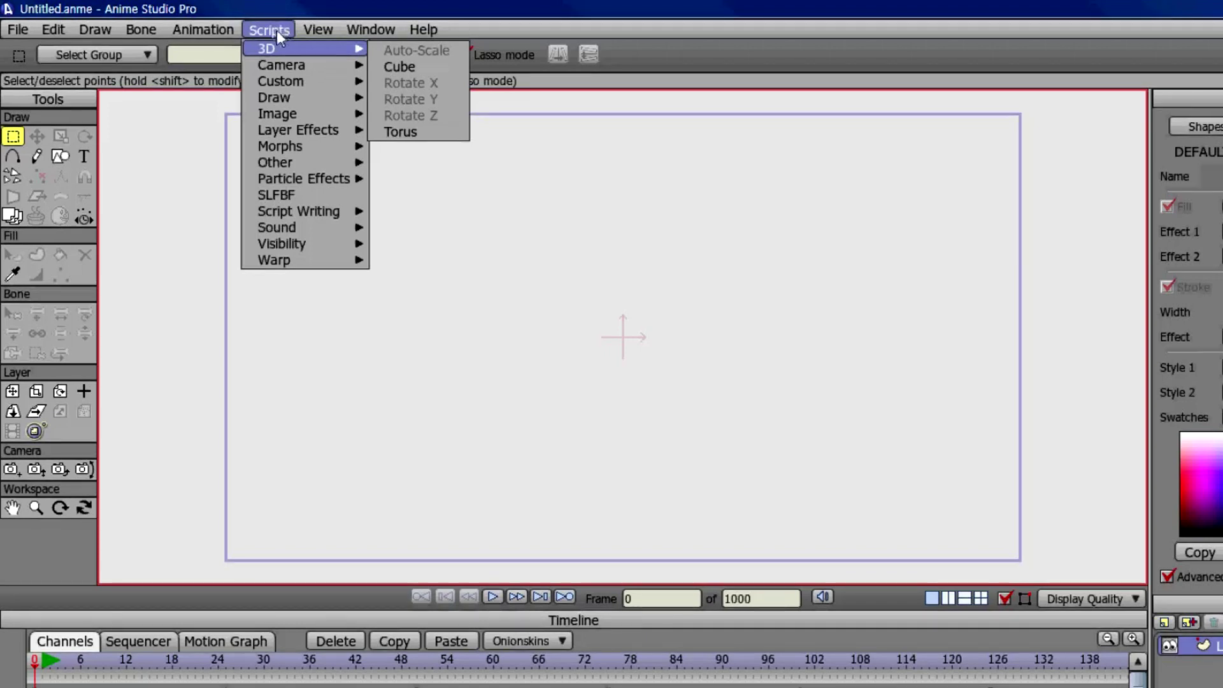
# Run Instant Limb on the empty document and dismiss the 'No parent skeleton found.' warning
pyautogui.moveTo(298, 81)
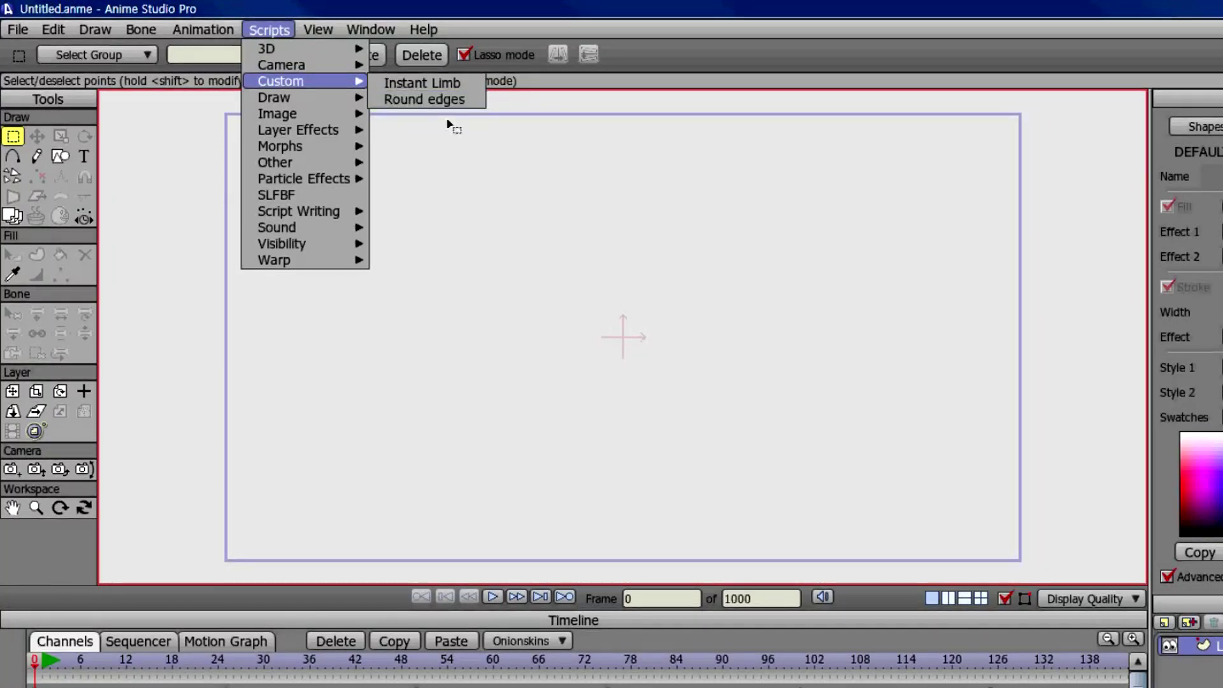
pyautogui.click(440, 83)
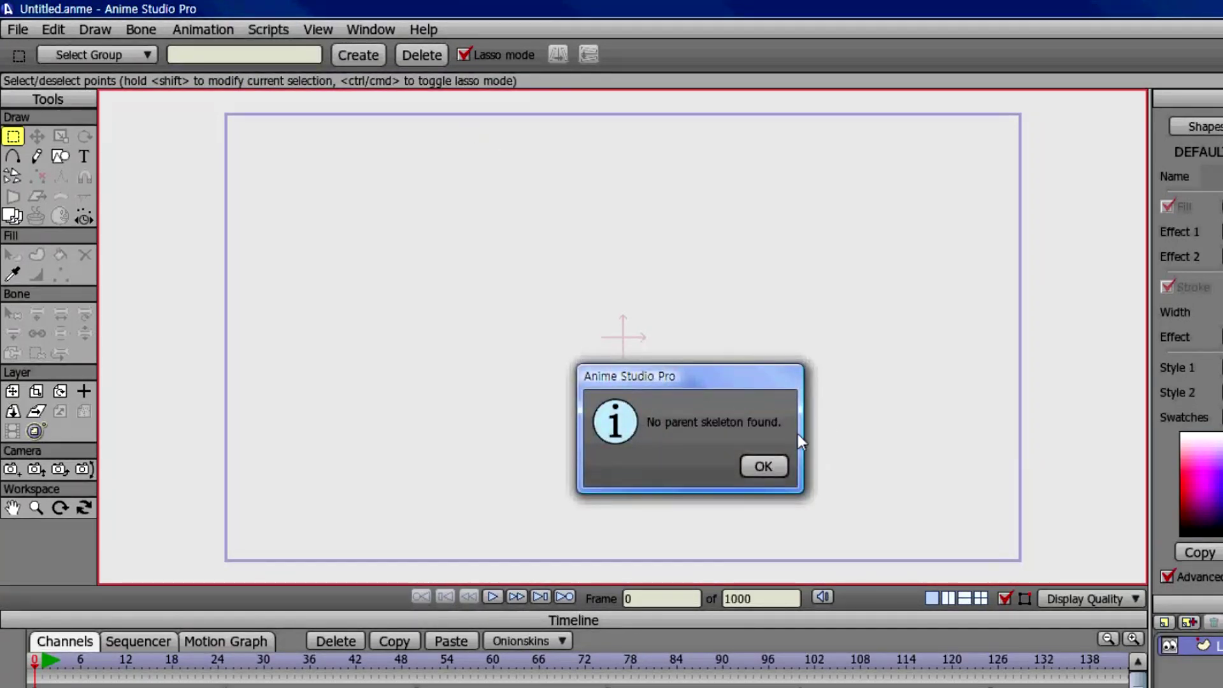
pyautogui.click(774, 465)
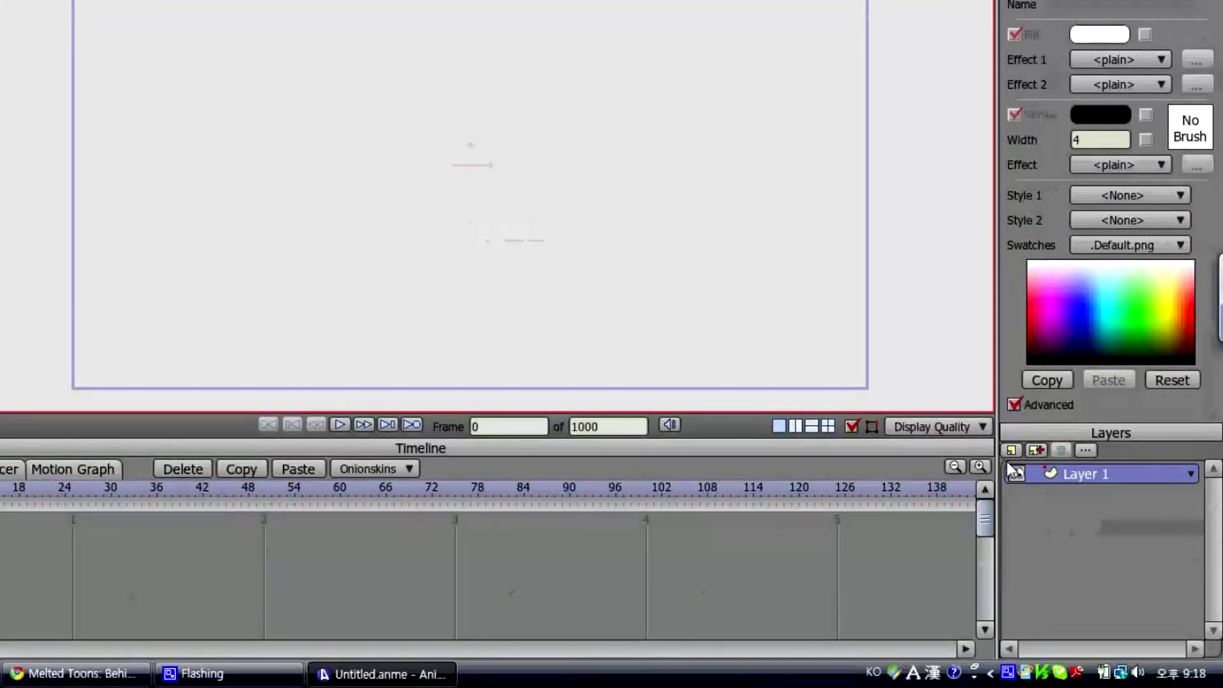
pyautogui.click(1165, 623)
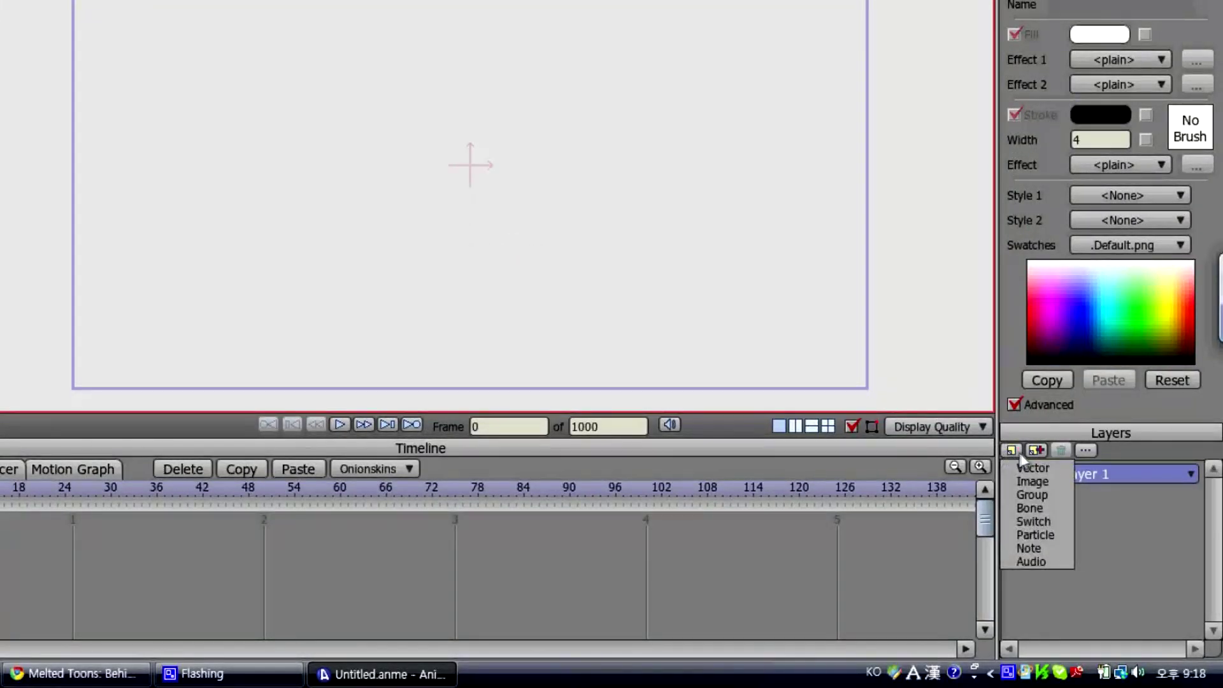
# Add bone layer Layer 2 and drag Layer 1 inside it
pyautogui.click(1029, 508)
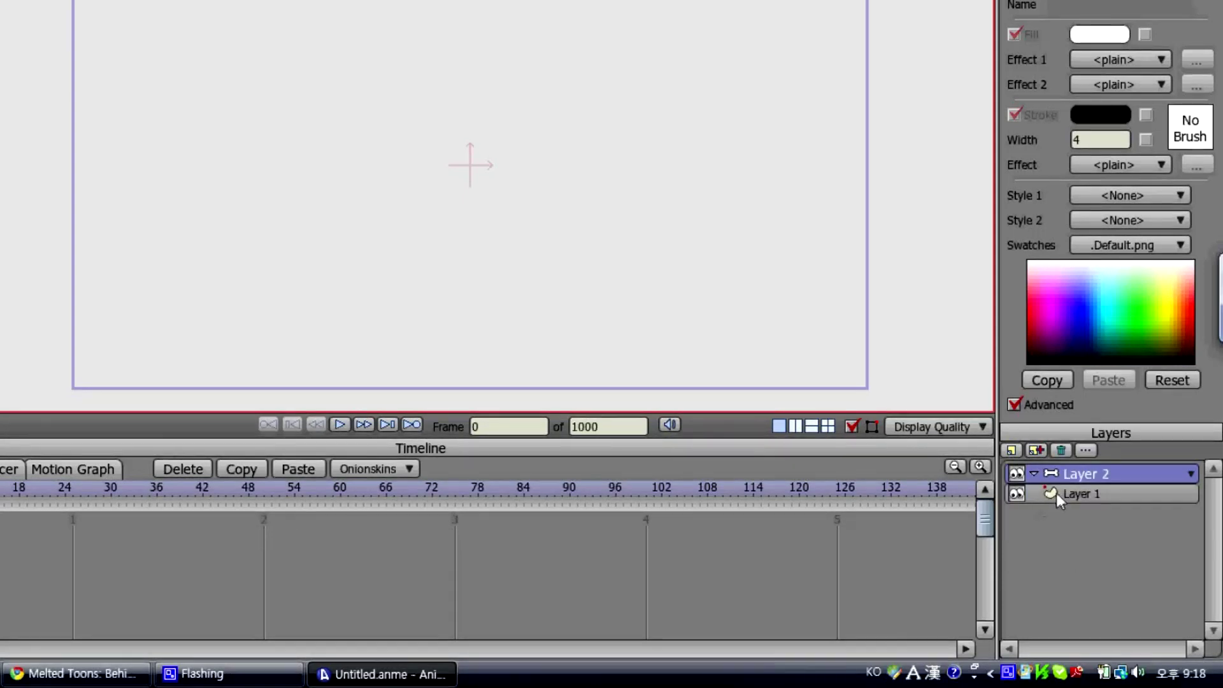
pyautogui.moveTo(1056, 492); pyautogui.dragTo(1068, 476)
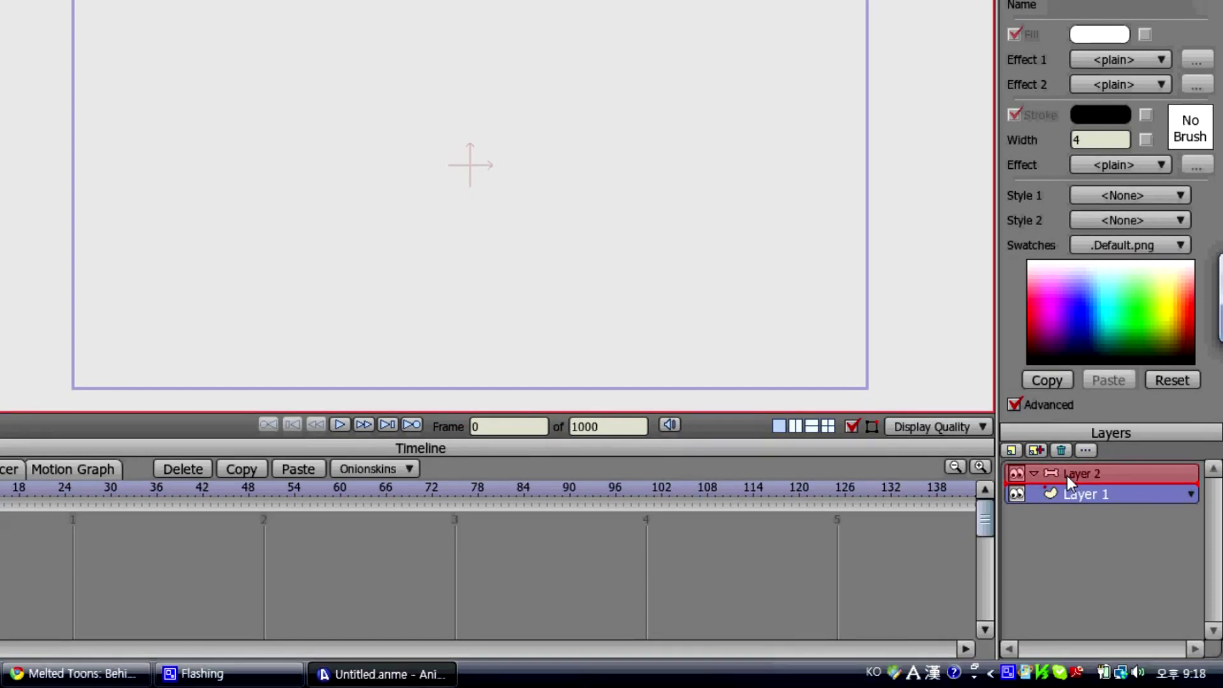
pyautogui.moveTo(1067, 476); pyautogui.dragTo(1068, 476)
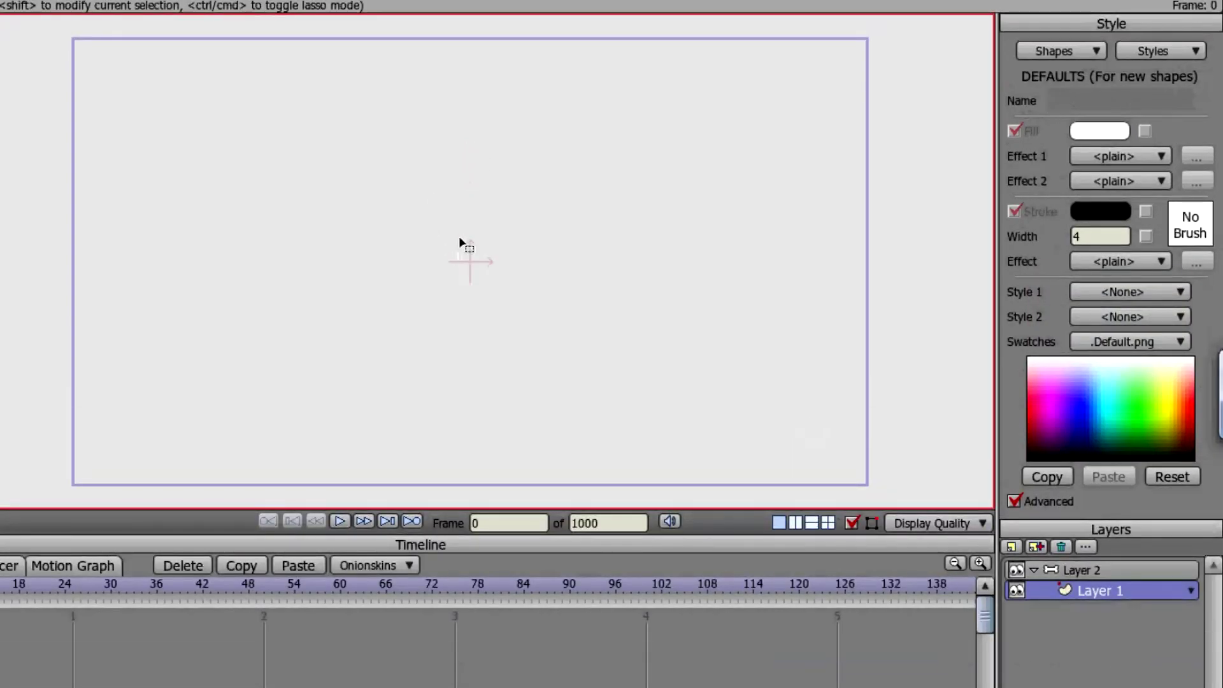
# Select bone Layer 2, ready for drawing bones
pyautogui.click(1069, 571)
pyautogui.click(1068, 589)
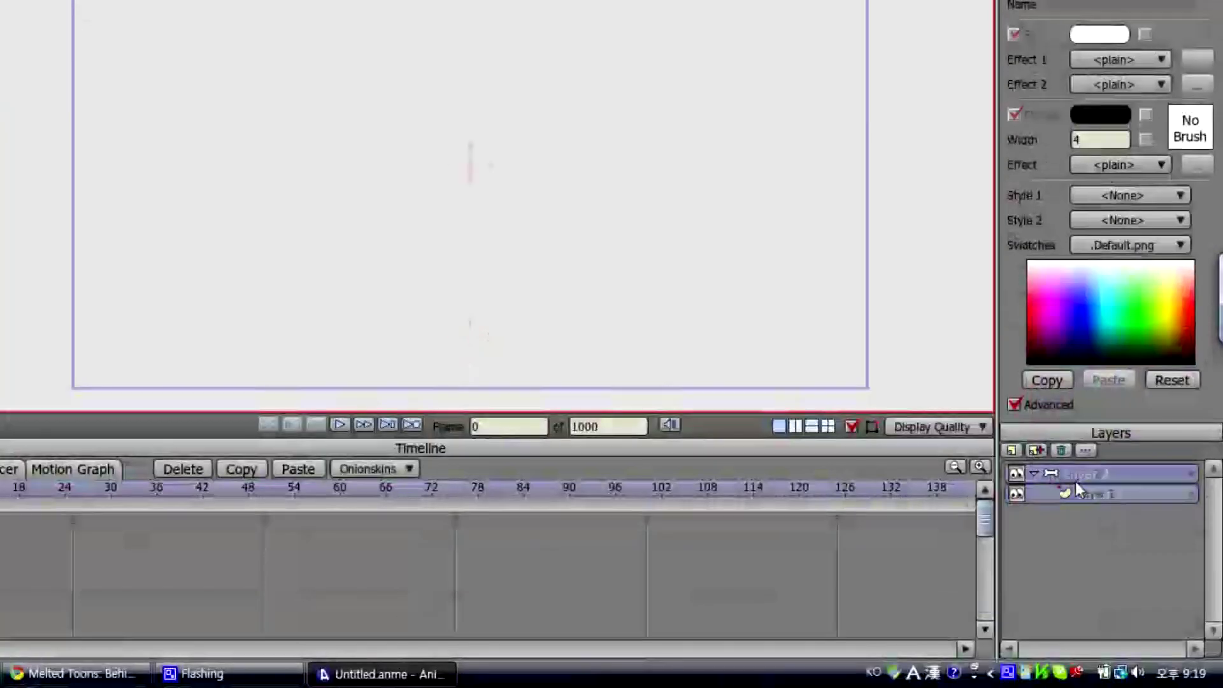
pyautogui.click(1077, 476)
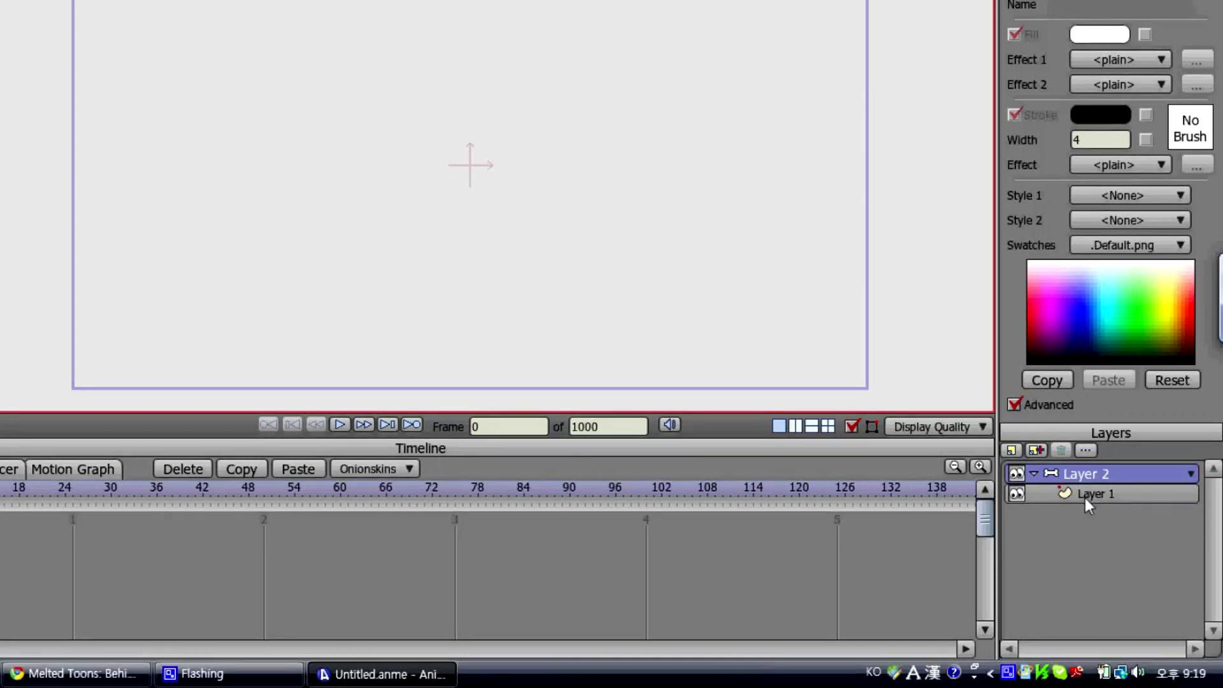
pyautogui.click(1085, 499)
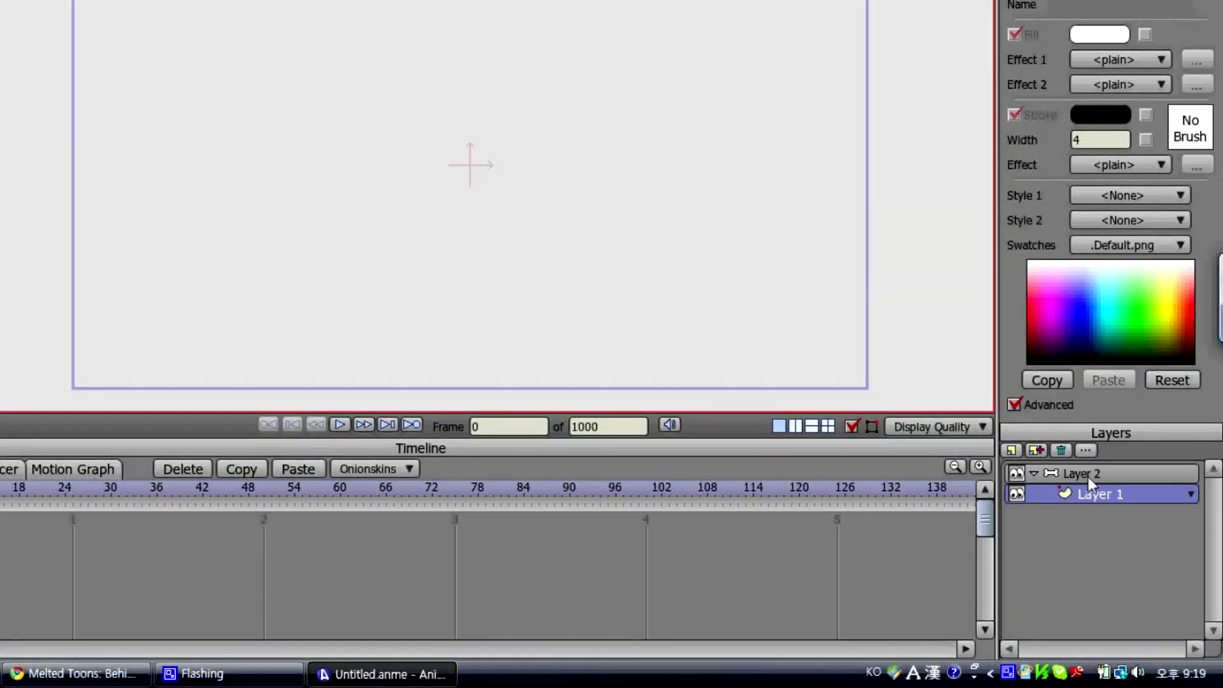
pyautogui.click(1088, 475)
# Draw a parent bone down from the canvas centre and a child bone from its tip
pyautogui.click(13, 258)
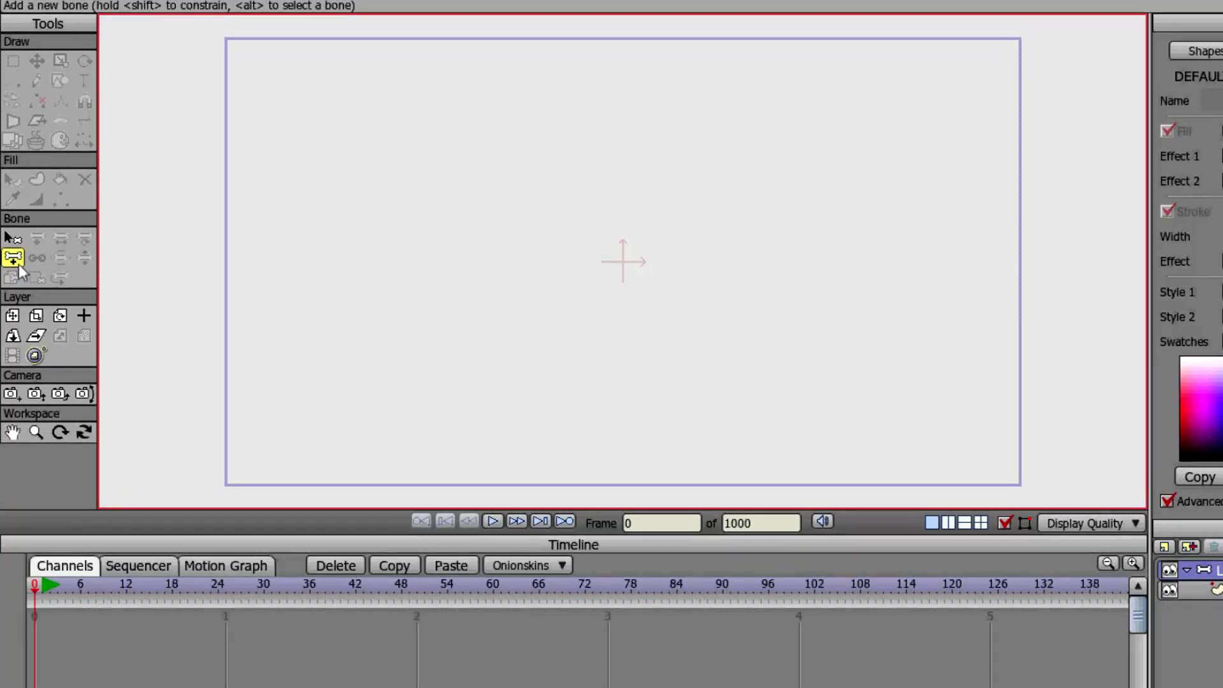
pyautogui.click(623, 252)
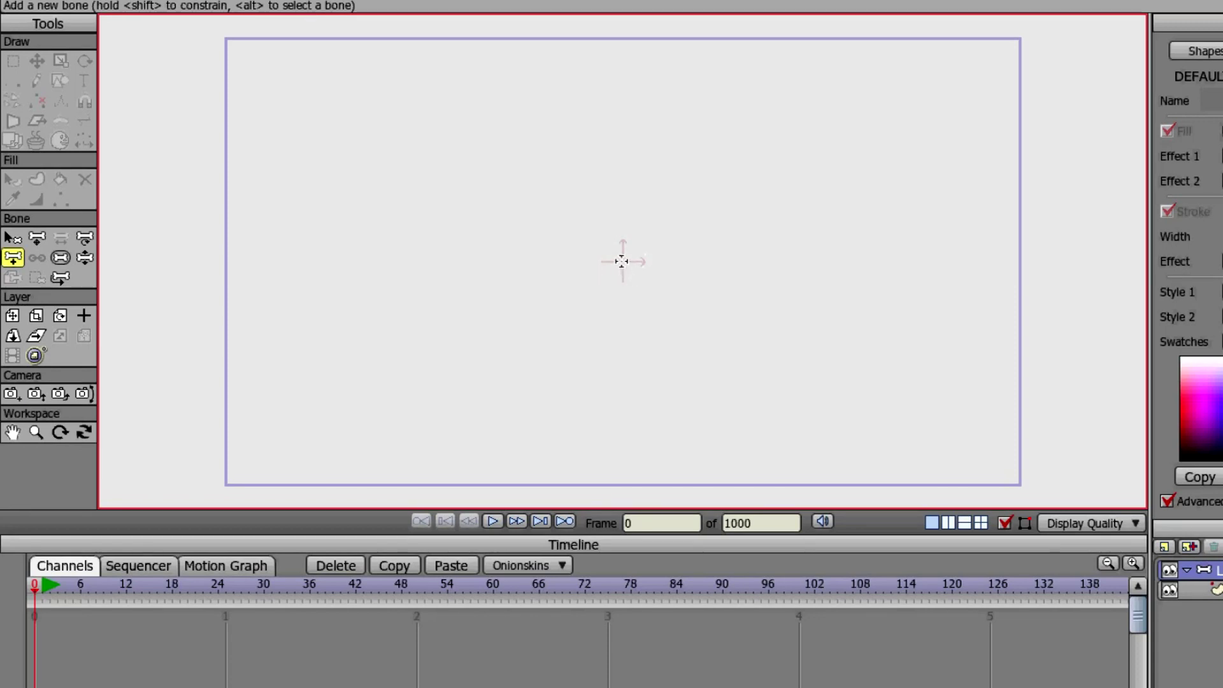
pyautogui.moveTo(624, 269); pyautogui.dragTo(626, 417)
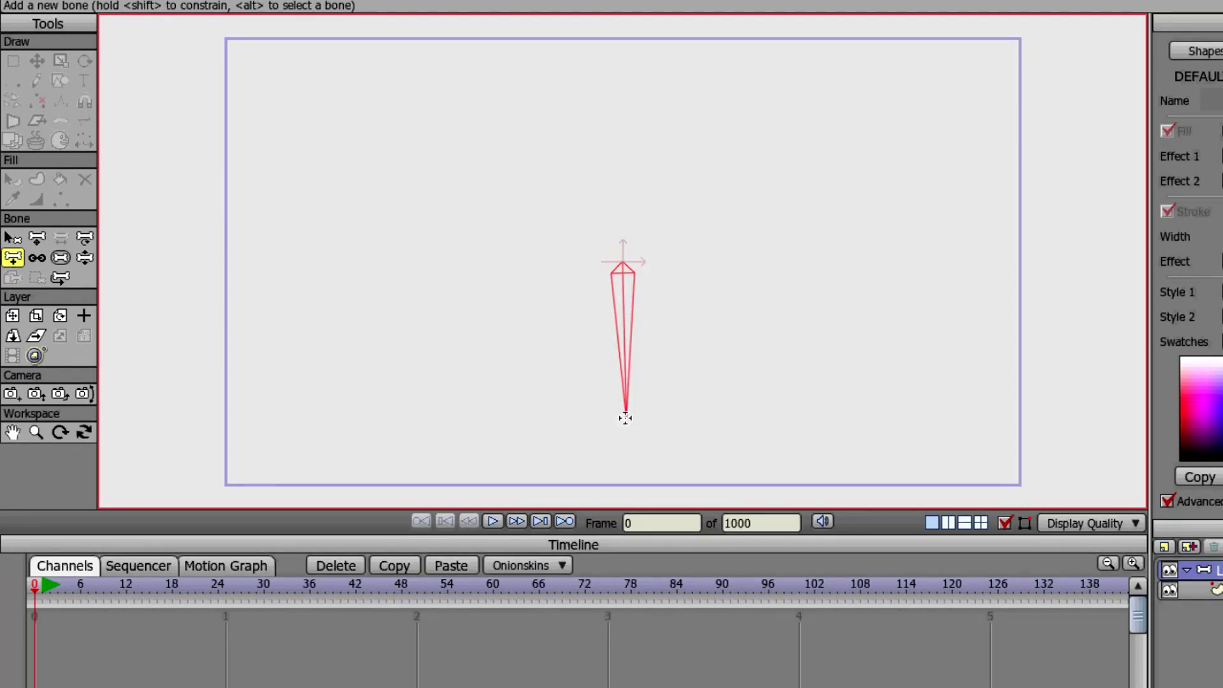
pyautogui.moveTo(625, 421); pyautogui.dragTo(632, 568)
# Lengthen the lower bone down to the bottom of the frame
pyautogui.click(37, 140)
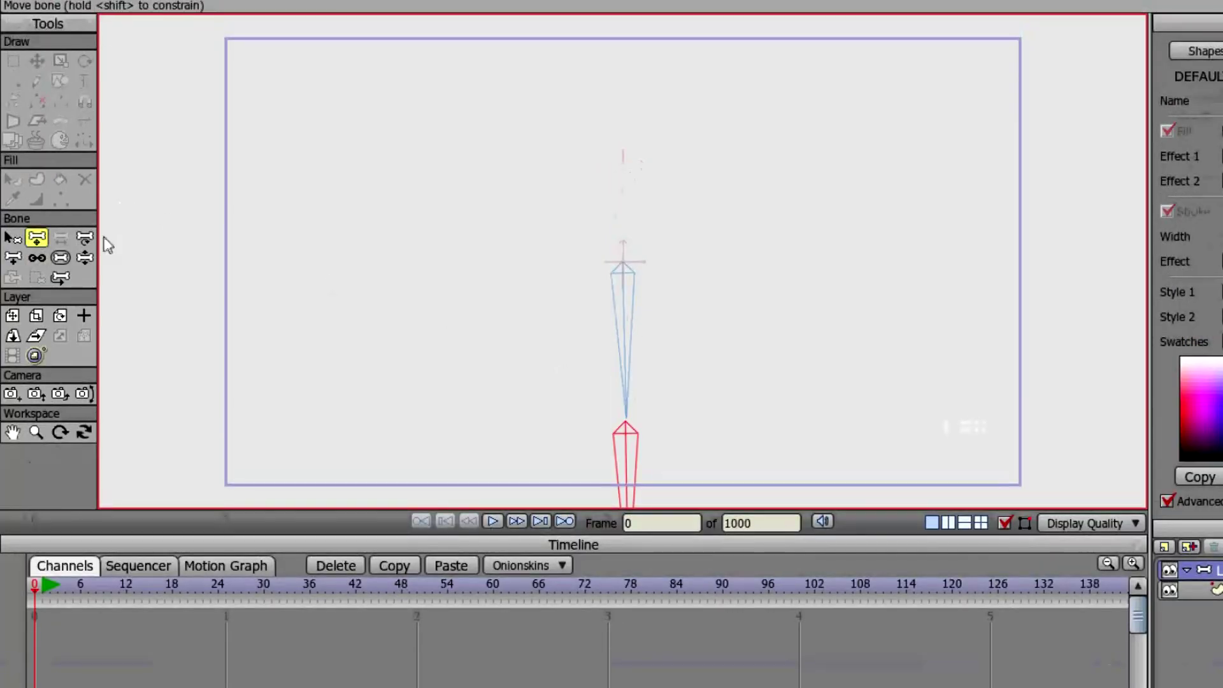
pyautogui.moveTo(554, 168); pyautogui.dragTo(477, 94)
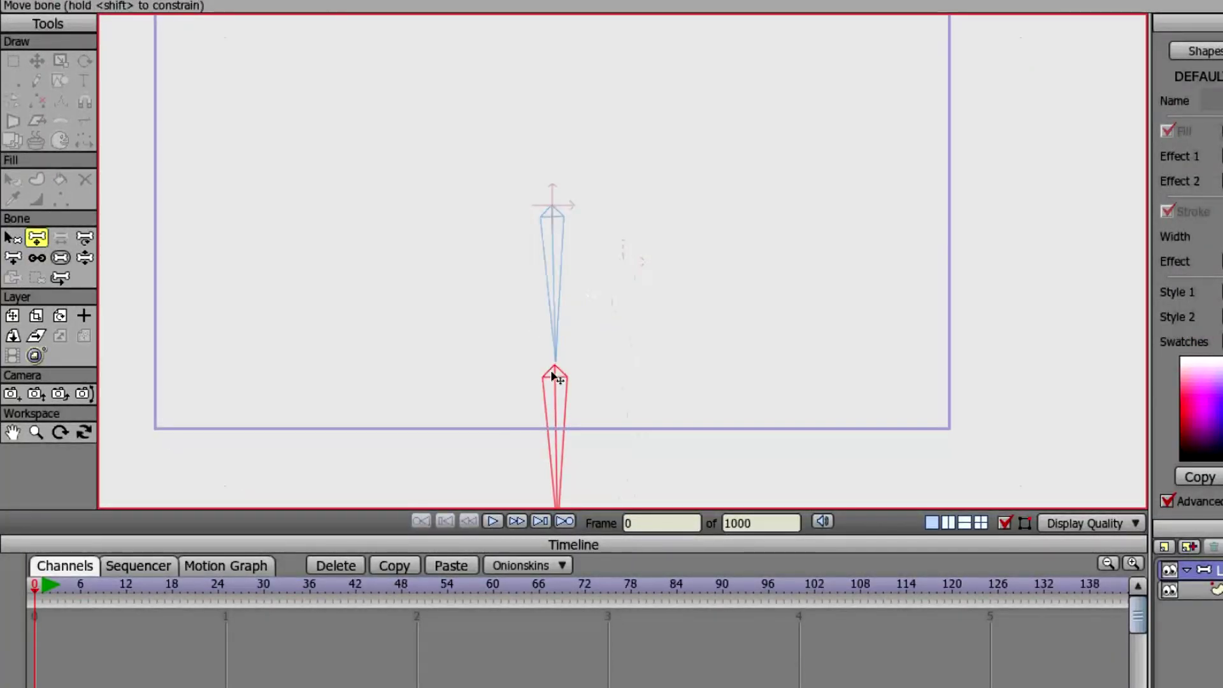
pyautogui.moveTo(556, 374); pyautogui.dragTo(558, 376)
pyautogui.moveTo(571, 509); pyautogui.dragTo(571, 435)
pyautogui.moveTo(572, 338); pyautogui.dragTo(563, 432)
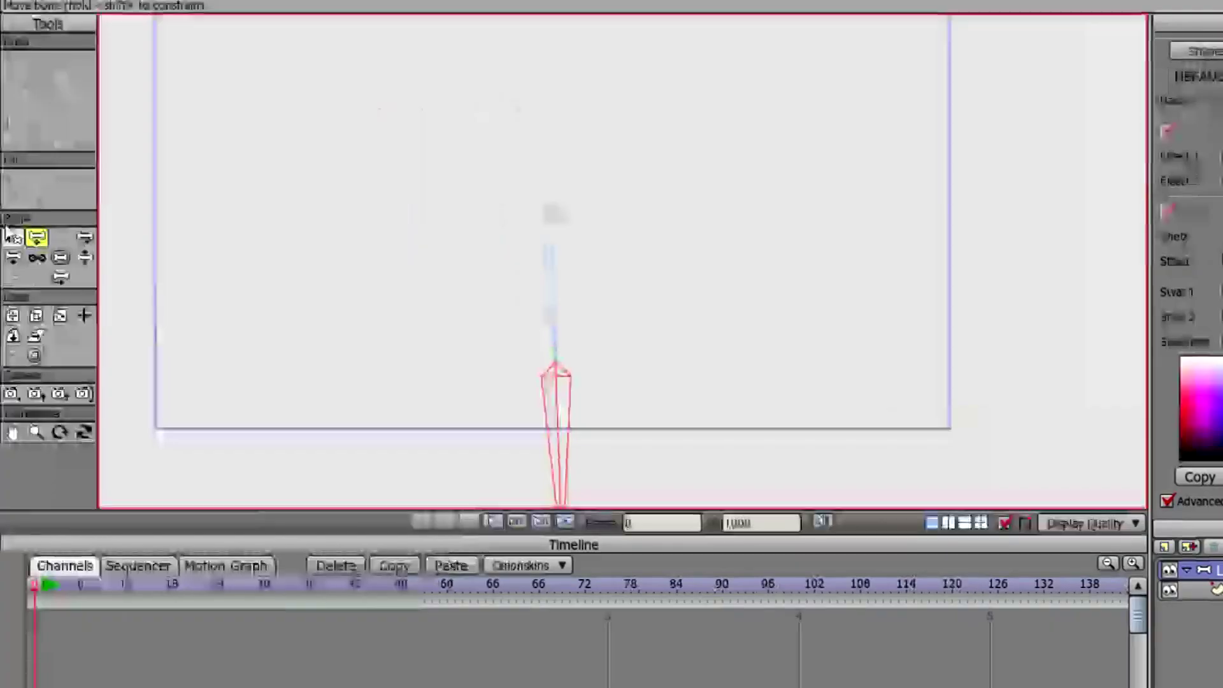
pyautogui.click(12, 315)
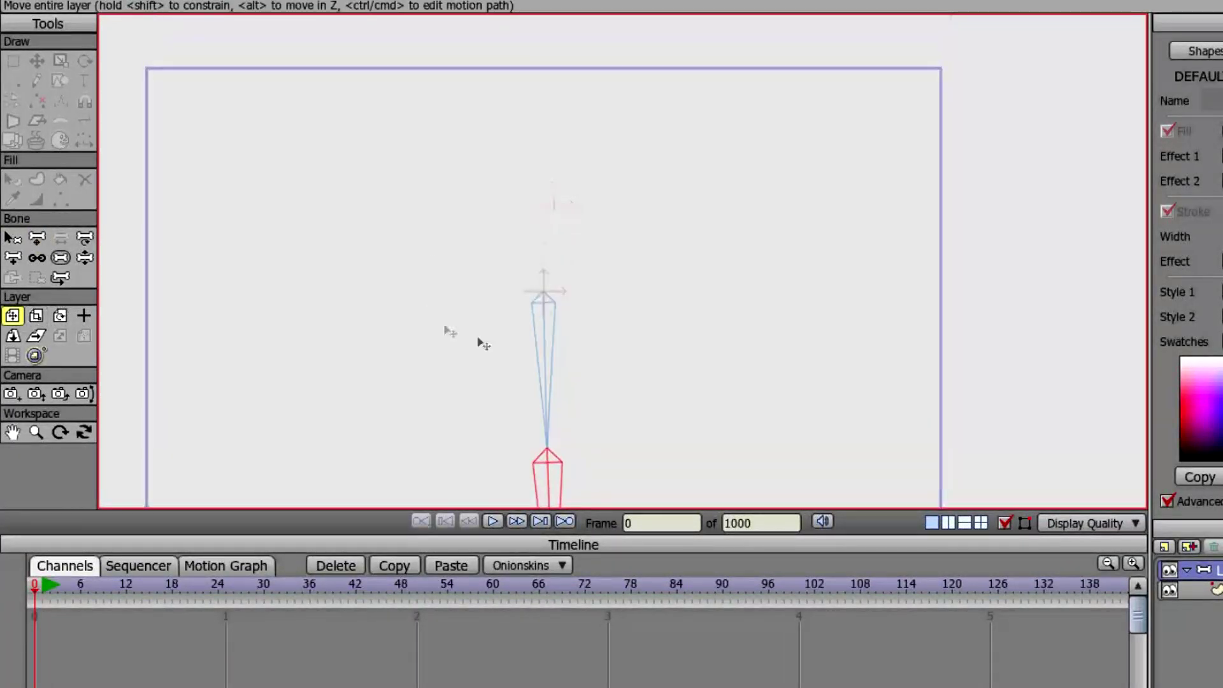
# Move the bone layer up and left so both bones sit inside the frame
pyautogui.moveTo(530, 348); pyautogui.dragTo(497, 196)
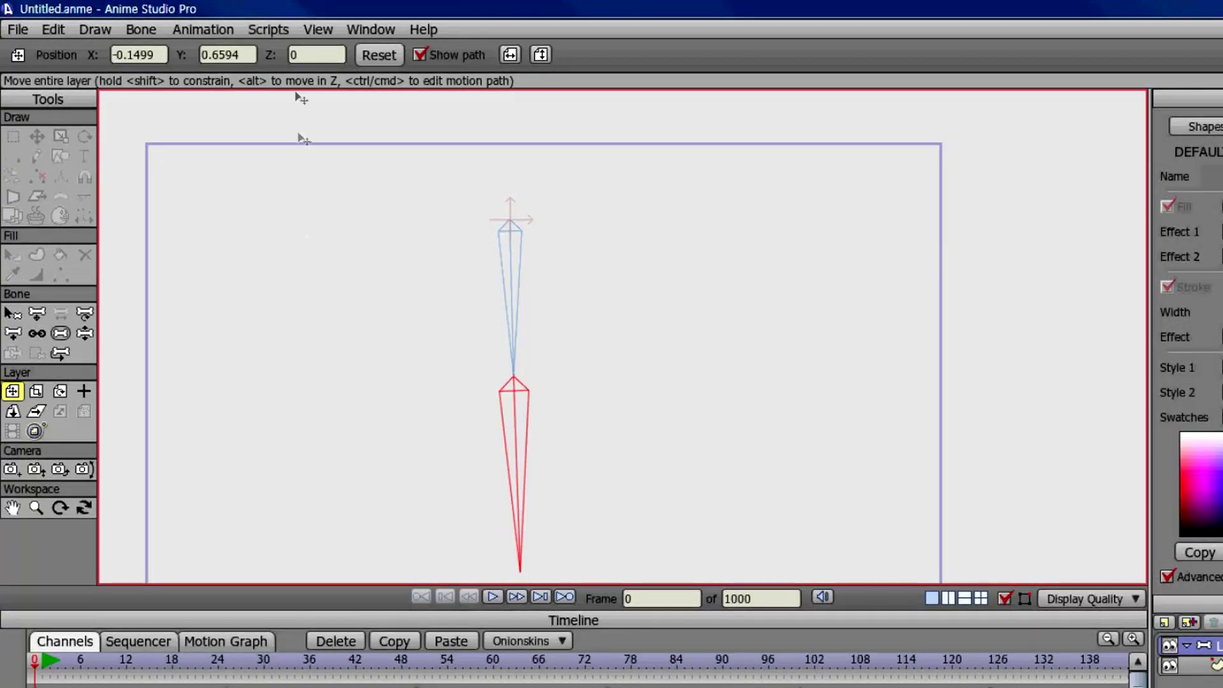
pyautogui.click(270, 29)
pyautogui.moveTo(275, 97)
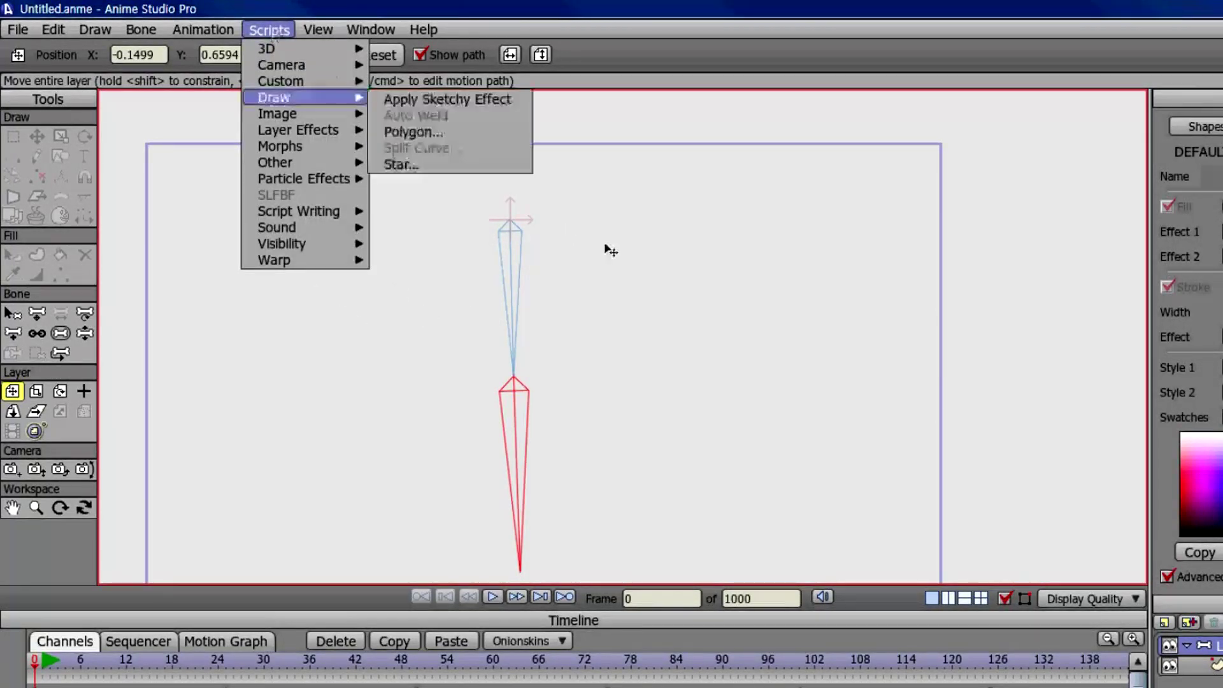
pyautogui.press('Escape')
# With Layer 1 selected, open the Instant Limb options from Scripts > Custom
pyautogui.click(1199, 667)
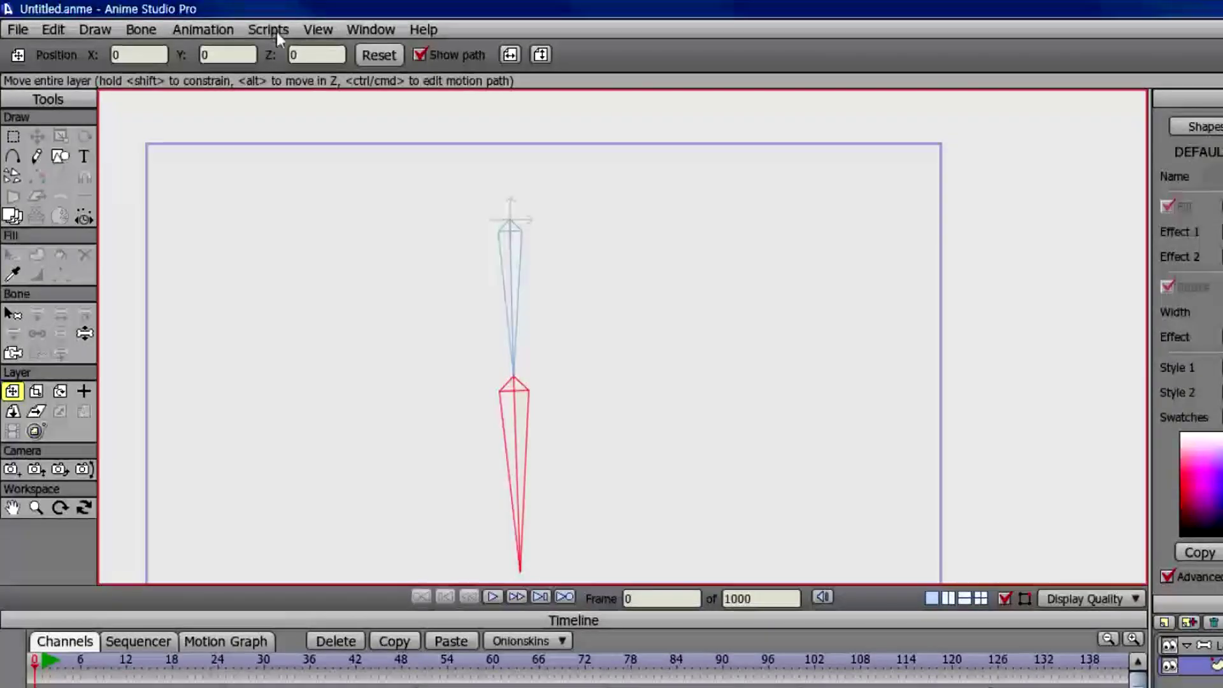
pyautogui.click(269, 29)
pyautogui.moveTo(299, 64)
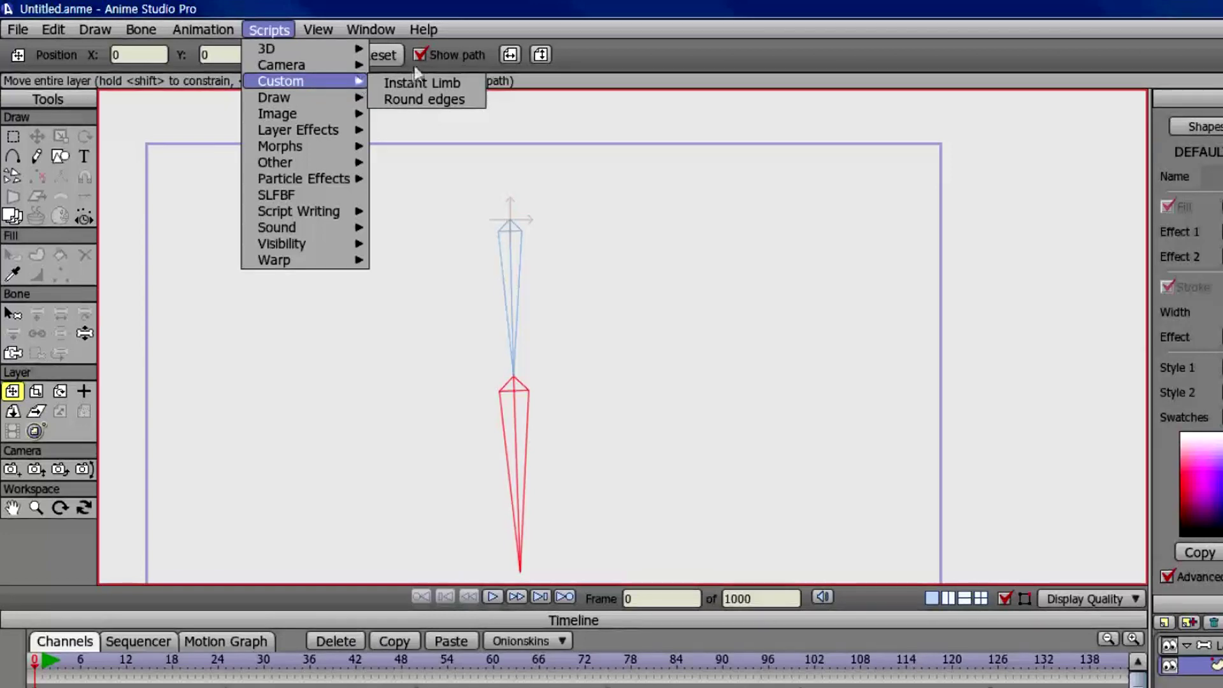
pyautogui.click(410, 82)
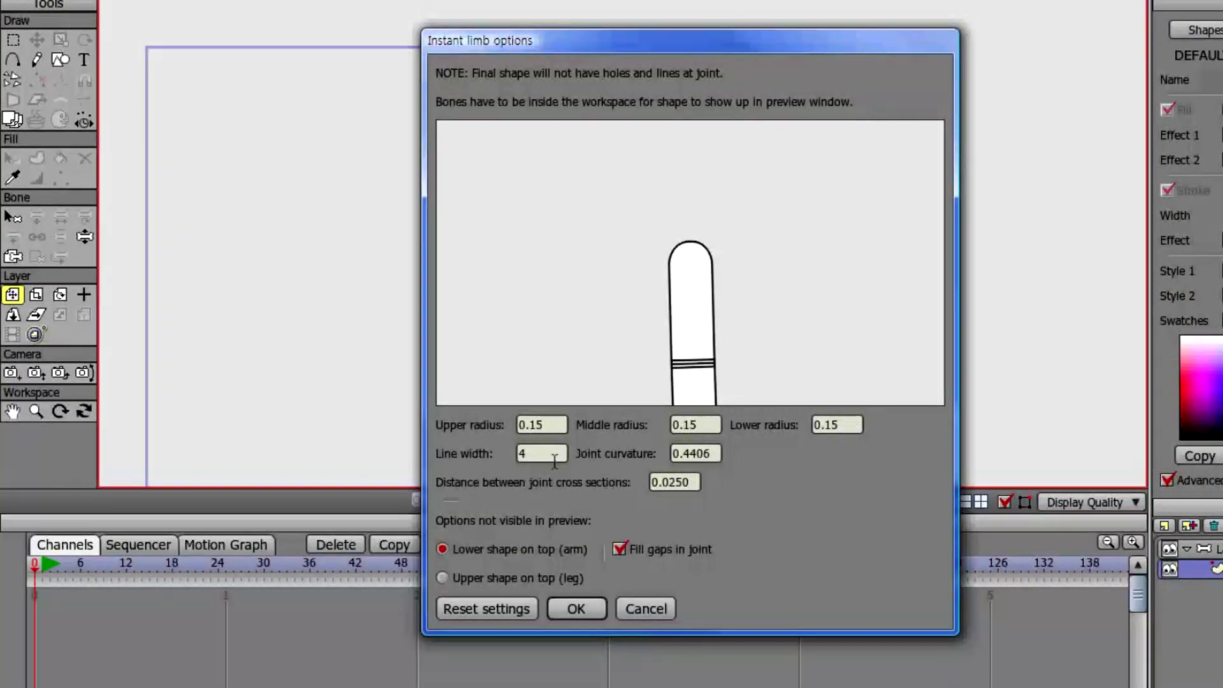
# Create the limb keeping 0.15 radii and line width 4, with Lower shape on top (arm)
pyautogui.hotkey('ctrl', 'a')
pyautogui.doubleClick(665, 484)
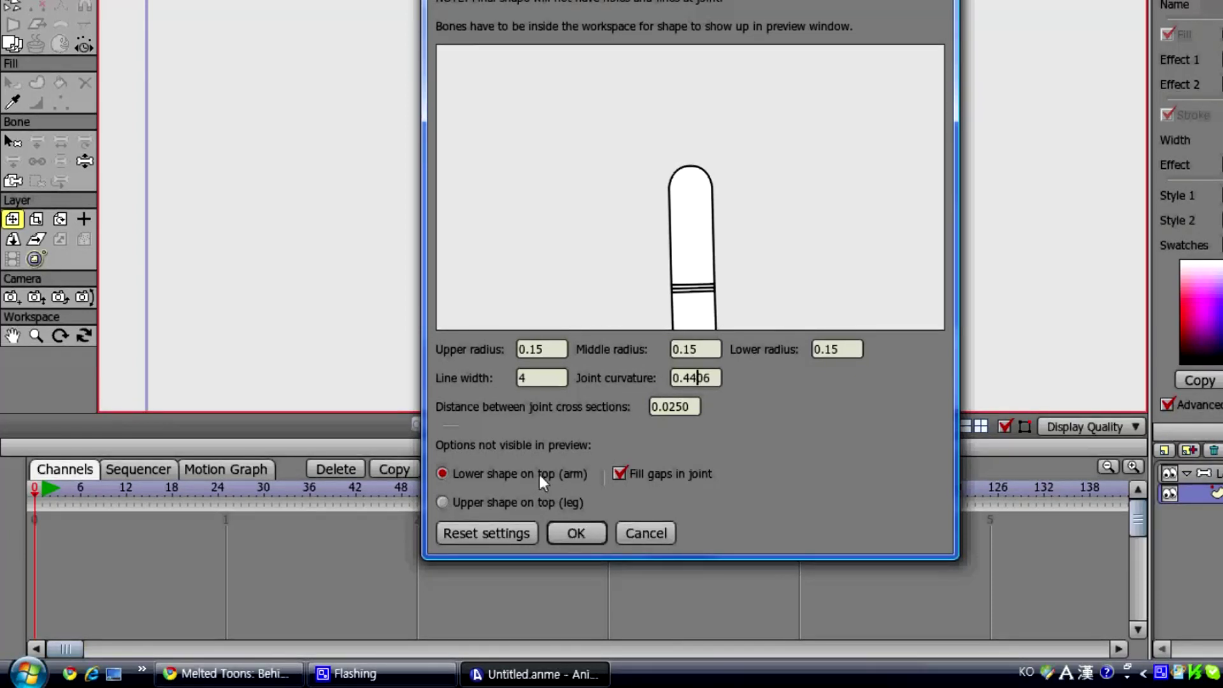
pyautogui.click(547, 504)
pyautogui.click(559, 474)
pyautogui.click(576, 535)
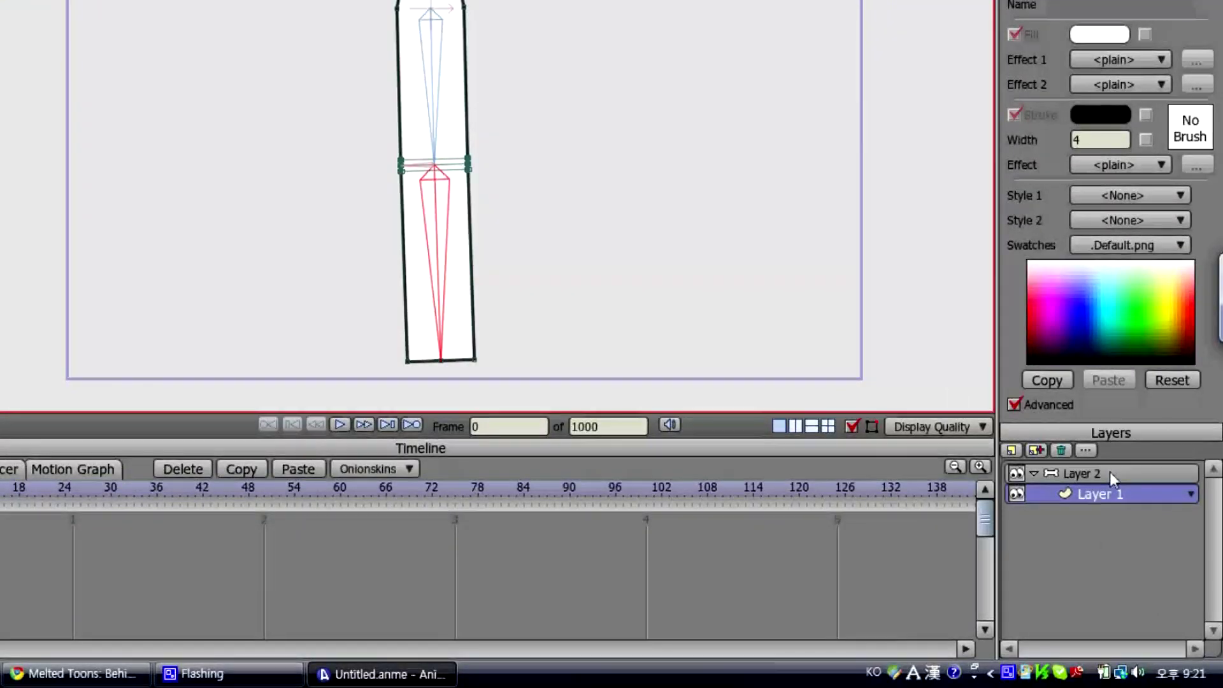
# On bone Layer 2, swing the lower bone through several poses to test the limb's bending
pyautogui.click(1110, 474)
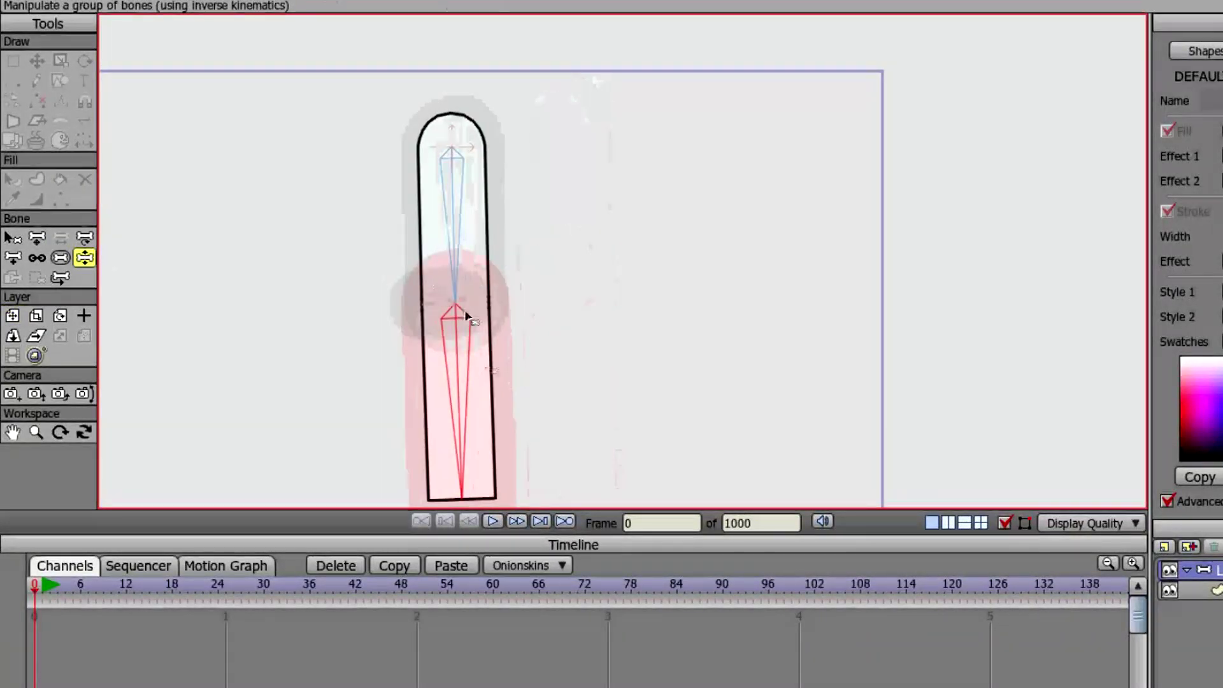
pyautogui.moveTo(477, 403); pyautogui.dragTo(301, 512)
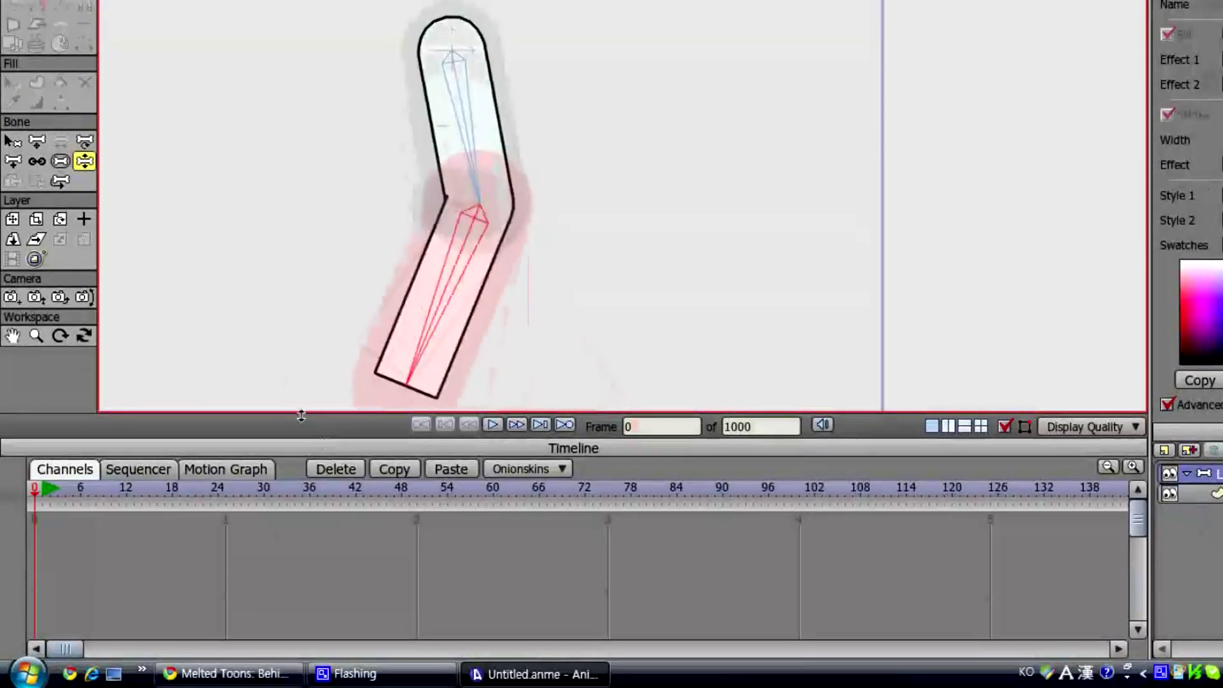
pyautogui.moveTo(301, 415); pyautogui.dragTo(618, 387)
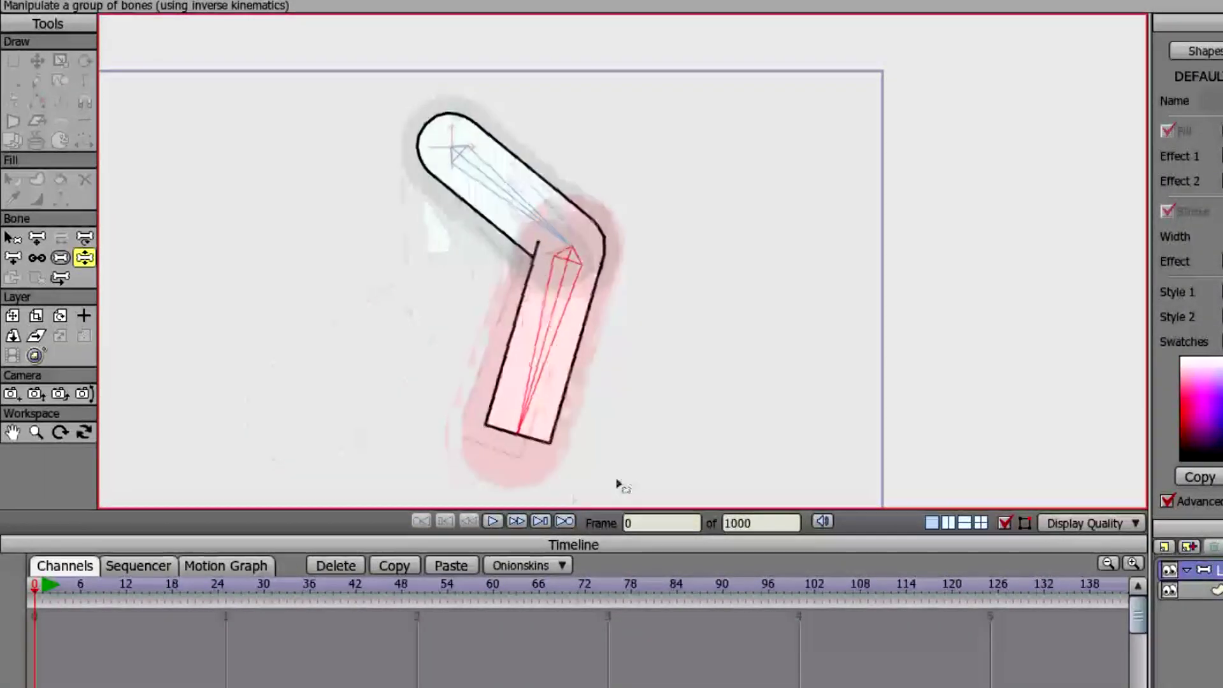
pyautogui.moveTo(618, 484); pyautogui.dragTo(679, 394)
pyautogui.moveTo(679, 297); pyautogui.dragTo(714, 264)
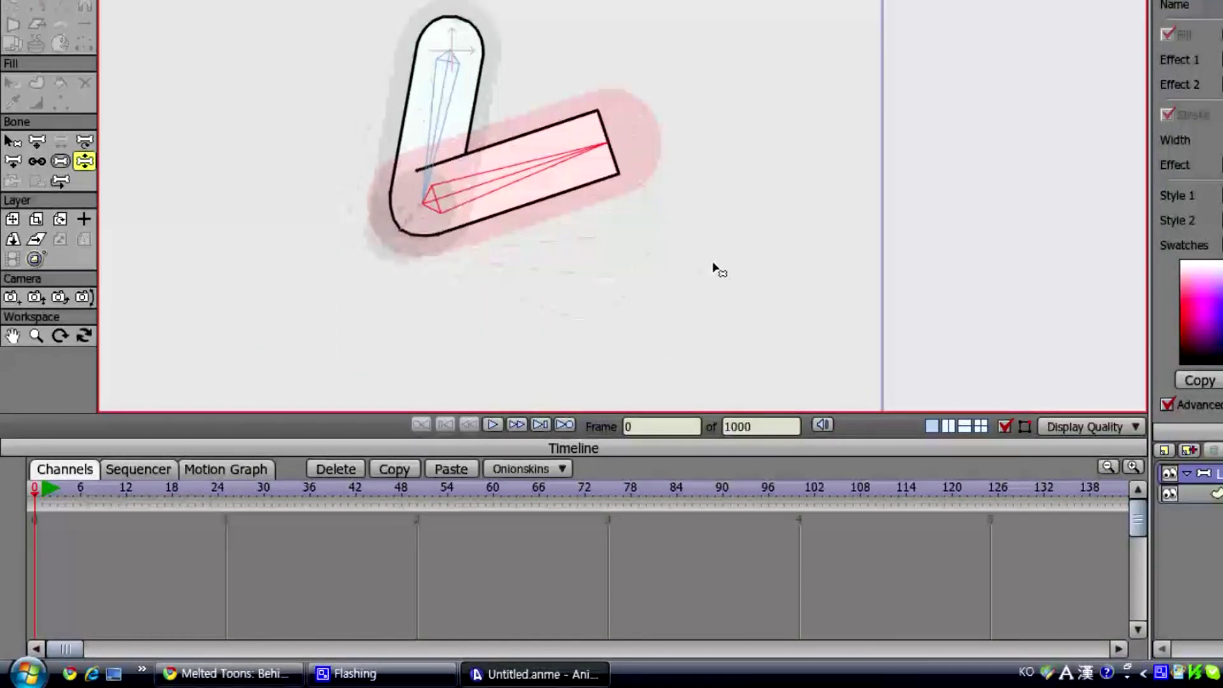
pyautogui.moveTo(521, 181); pyautogui.dragTo(456, 71)
pyautogui.moveTo(456, 242); pyautogui.dragTo(409, 237)
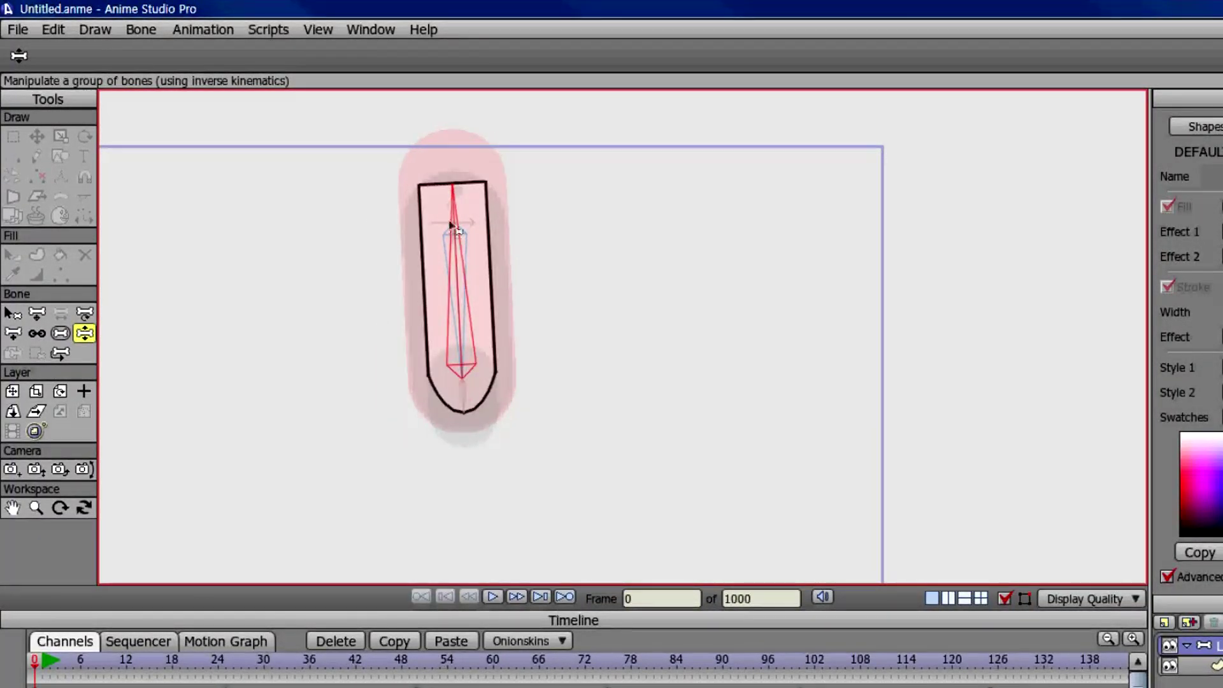
pyautogui.moveTo(417, 237); pyautogui.dragTo(677, 358)
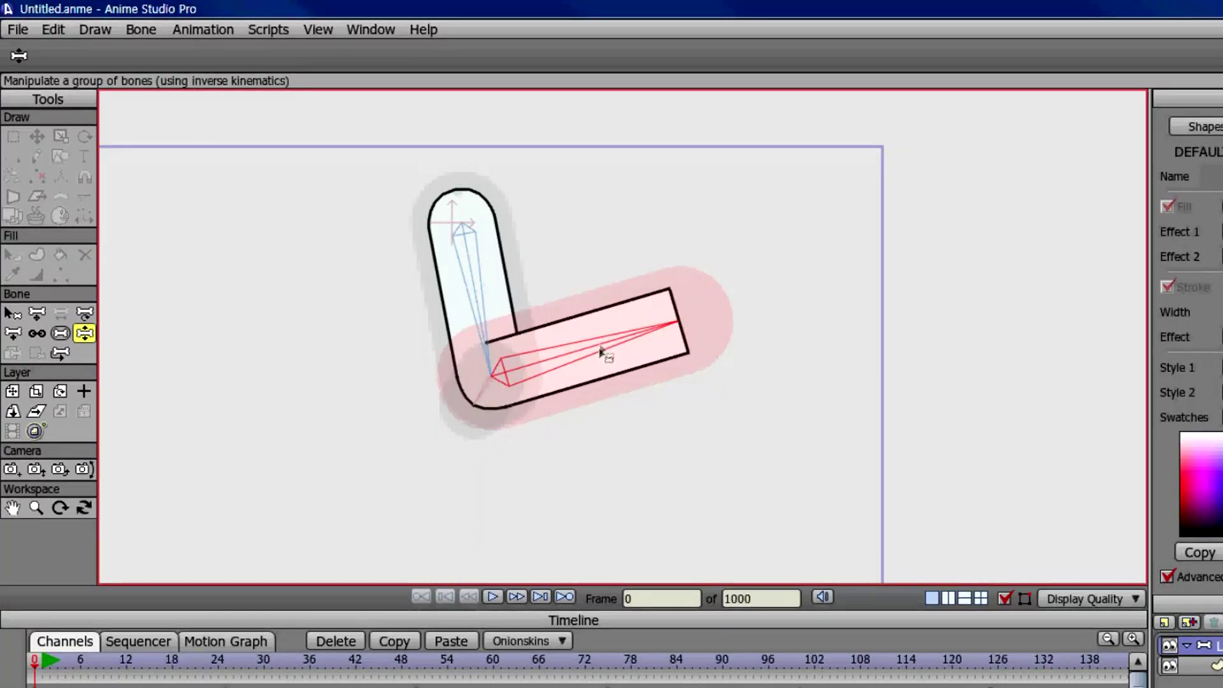
pyautogui.moveTo(602, 351); pyautogui.dragTo(503, 547)
# Pose the arm bent at frame 6, preview it, then delete the frame-6 keyframes
pyautogui.click(82, 662)
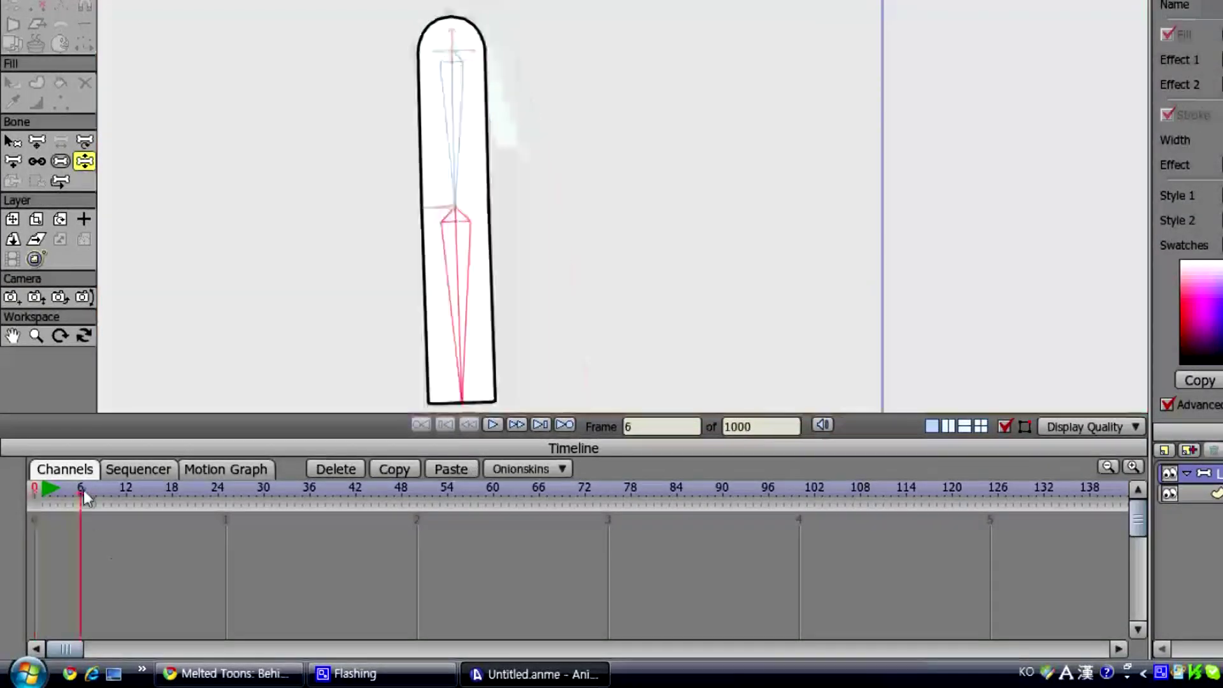
pyautogui.moveTo(505, 300); pyautogui.dragTo(644, 14)
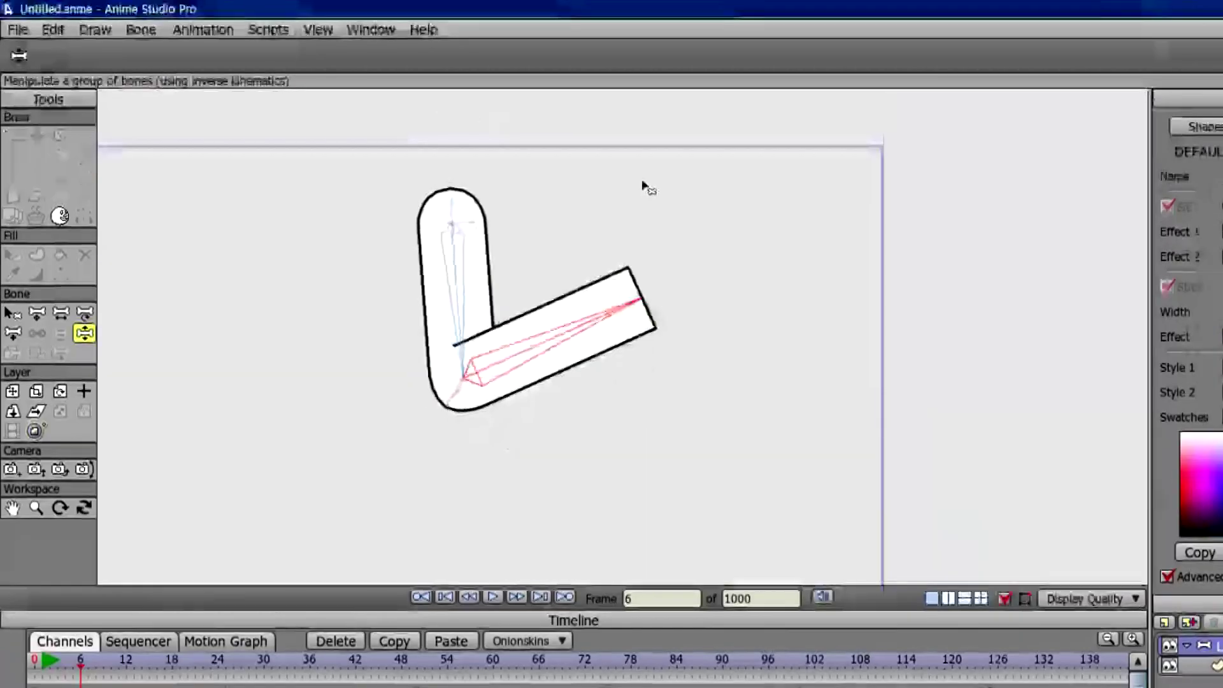
pyautogui.moveTo(647, 188); pyautogui.dragTo(639, 238)
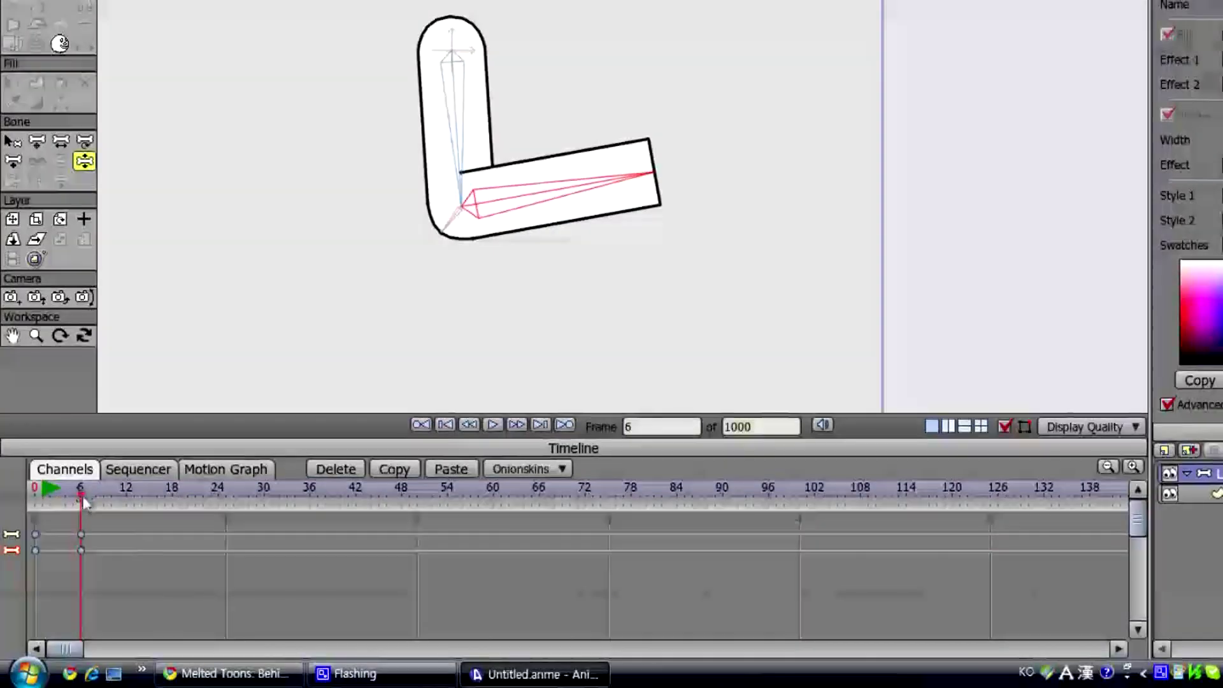
pyautogui.moveTo(83, 503); pyautogui.dragTo(94, 473)
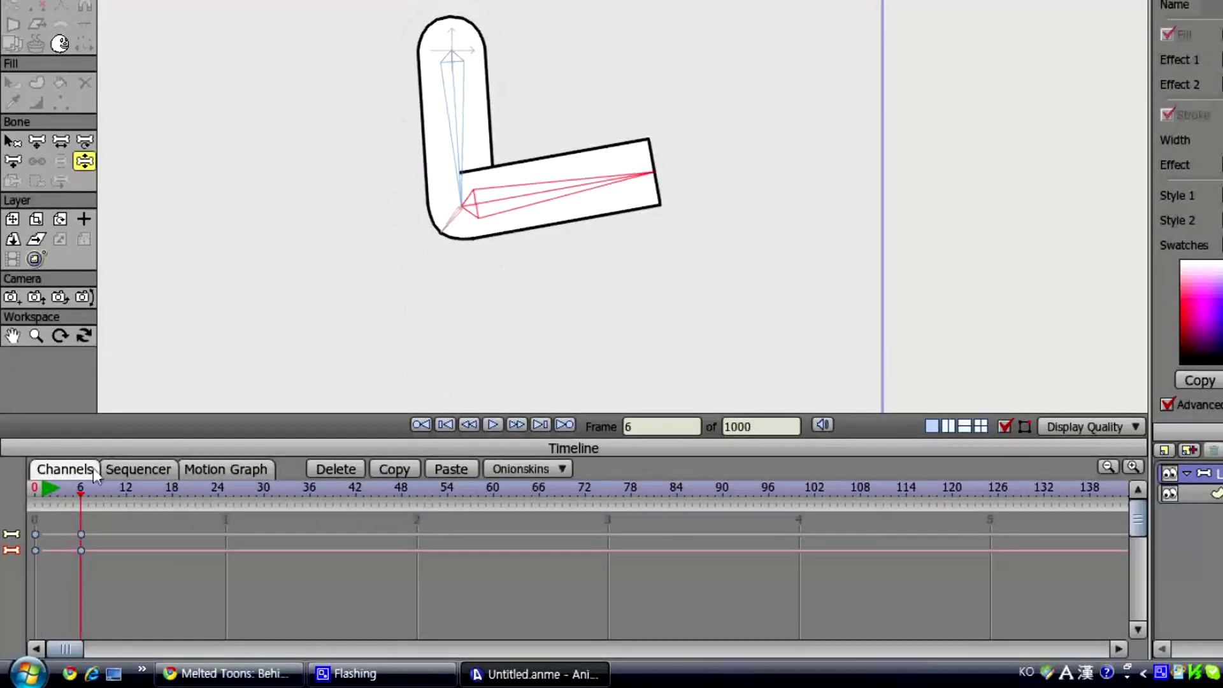
pyautogui.moveTo(526, 219); pyautogui.dragTo(517, 341)
pyautogui.moveTo(519, 246); pyautogui.dragTo(595, 317)
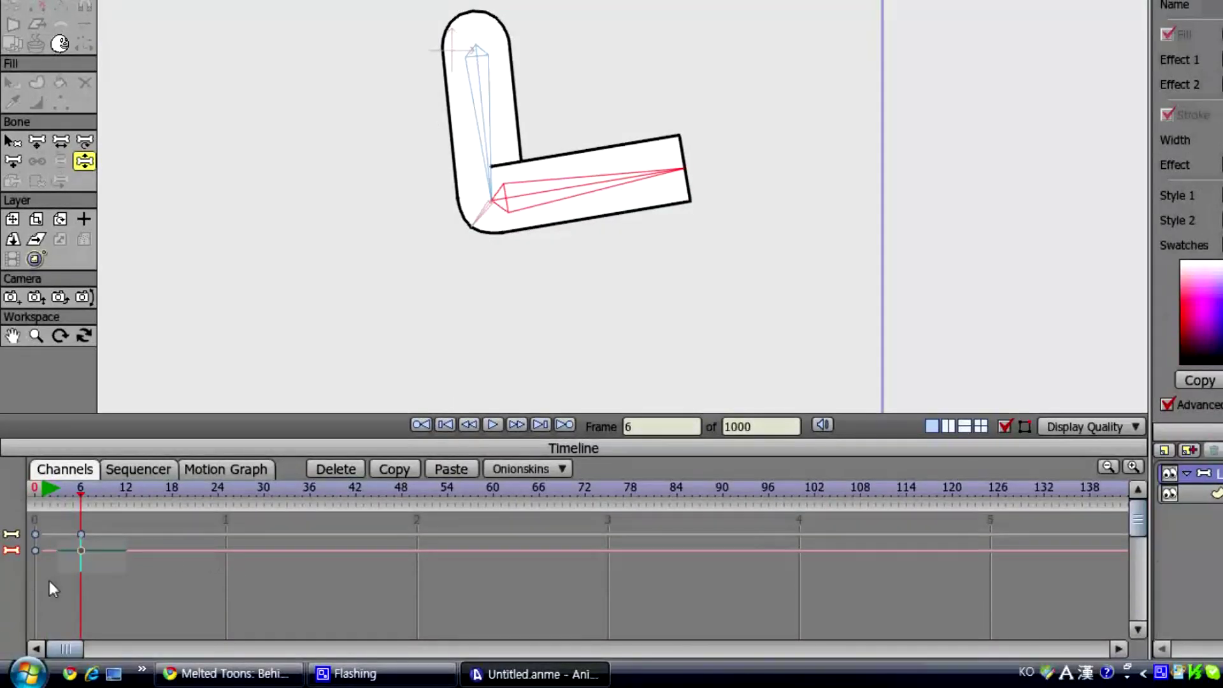
pyautogui.click(325, 470)
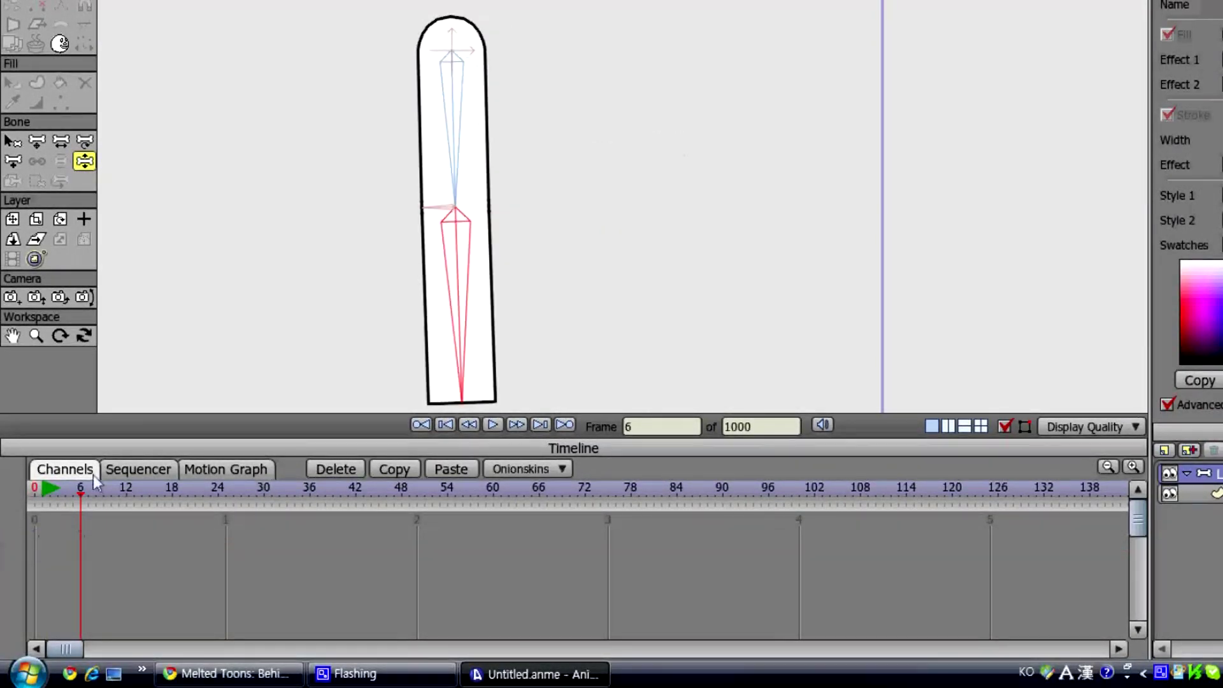
# Return to frame 0 and select the upper bone as parent for a new bone
pyautogui.click(34, 491)
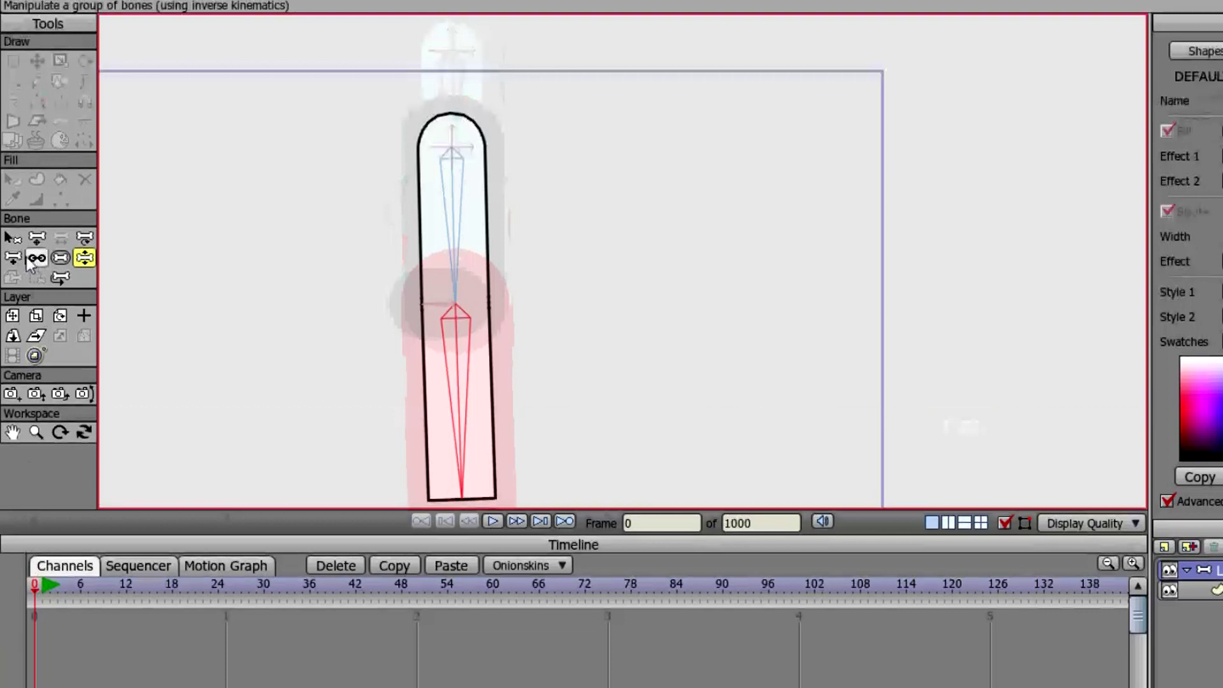
pyautogui.press('z')
pyautogui.click(462, 219)
pyautogui.click(458, 344)
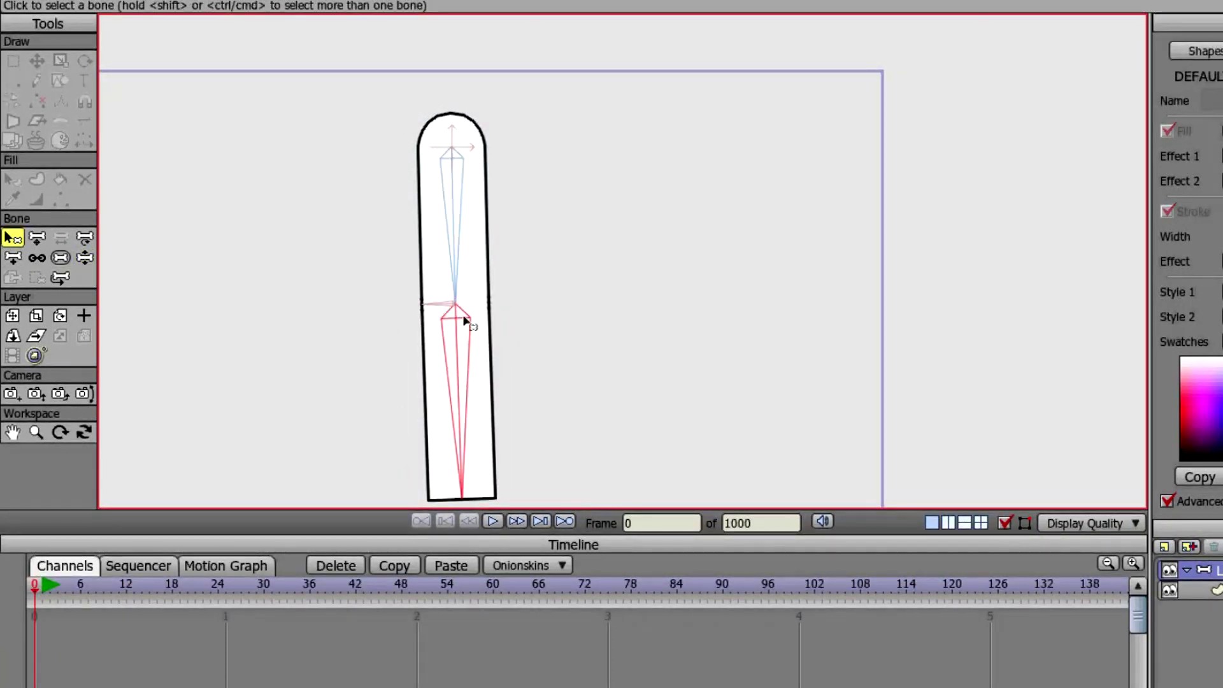
pyautogui.click(471, 266)
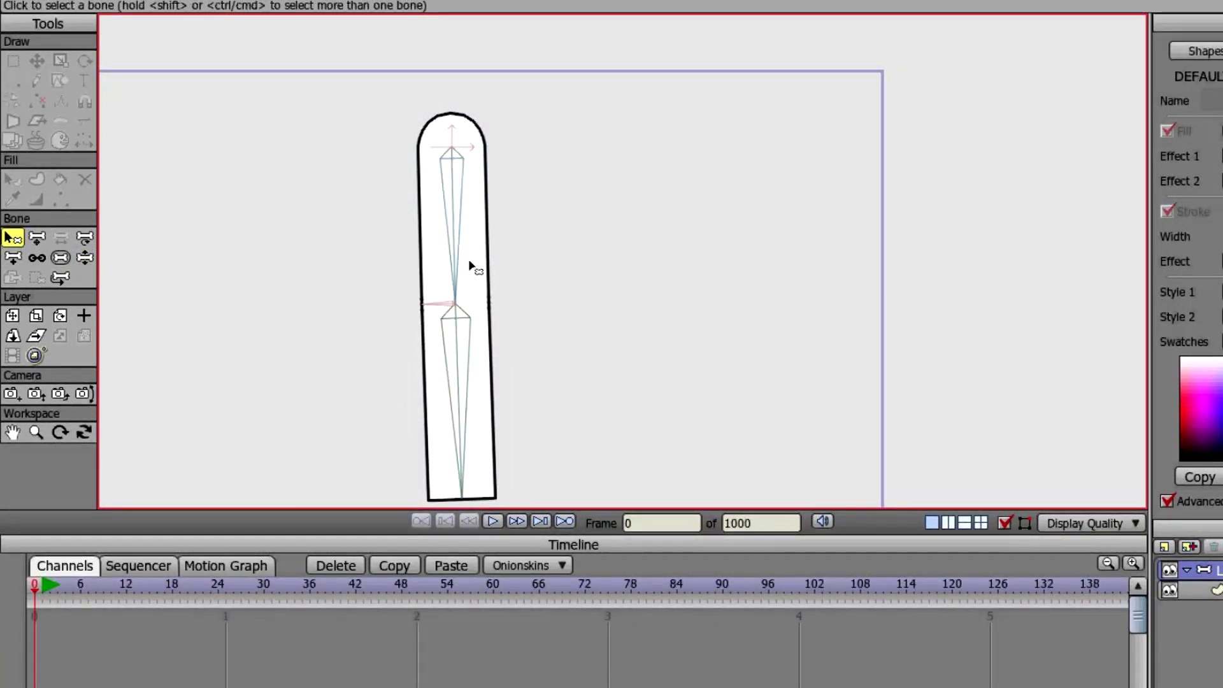
pyautogui.click(450, 200)
pyautogui.click(468, 319)
pyautogui.click(454, 177)
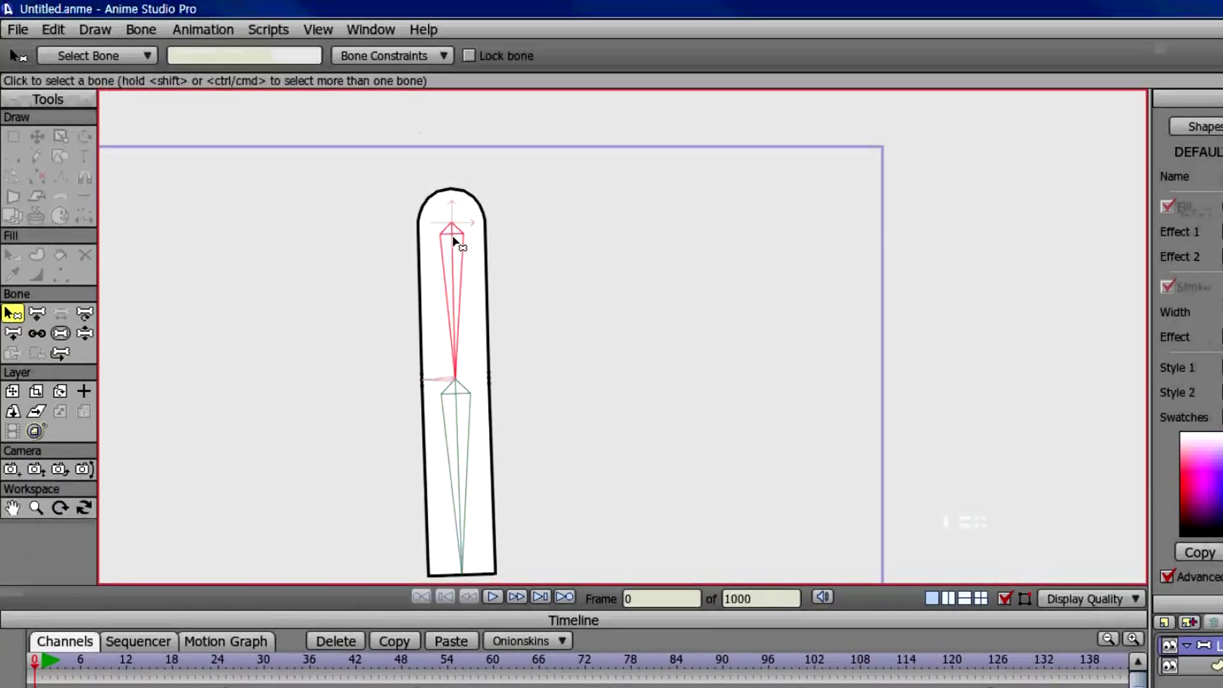
pyautogui.click(13, 333)
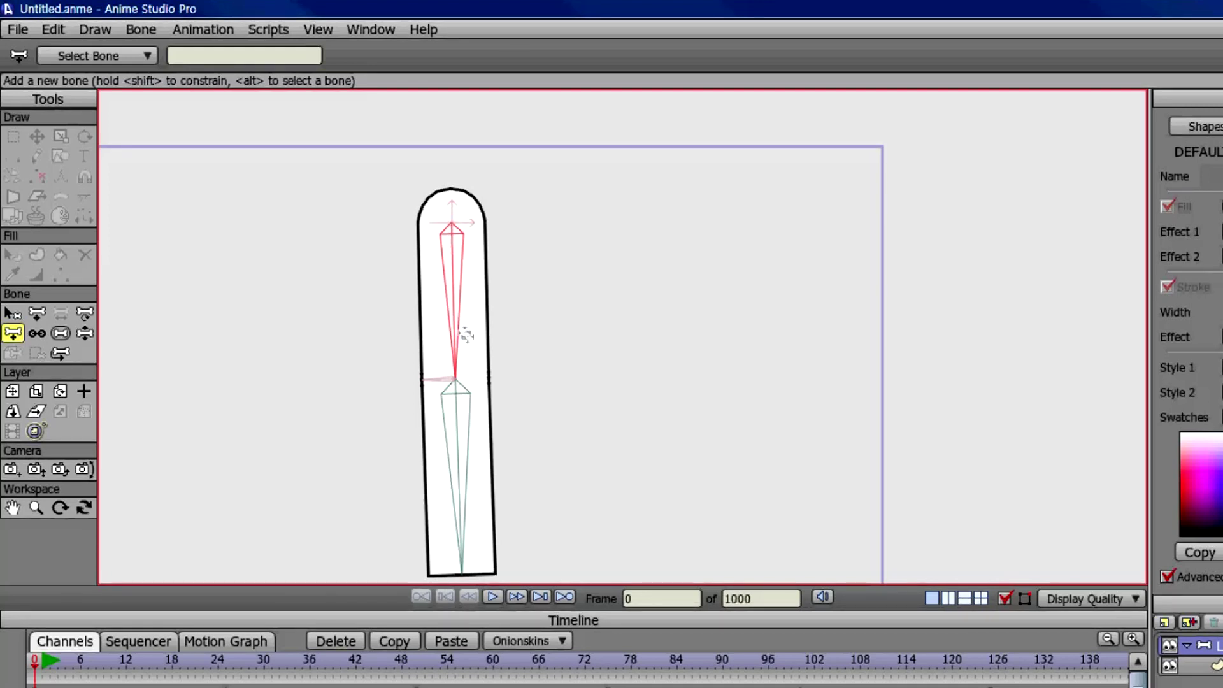
# Add a tiny bone inside the upper arm, then swing the lower arm up-left to test
pyautogui.moveTo(467, 337); pyautogui.dragTo(477, 337)
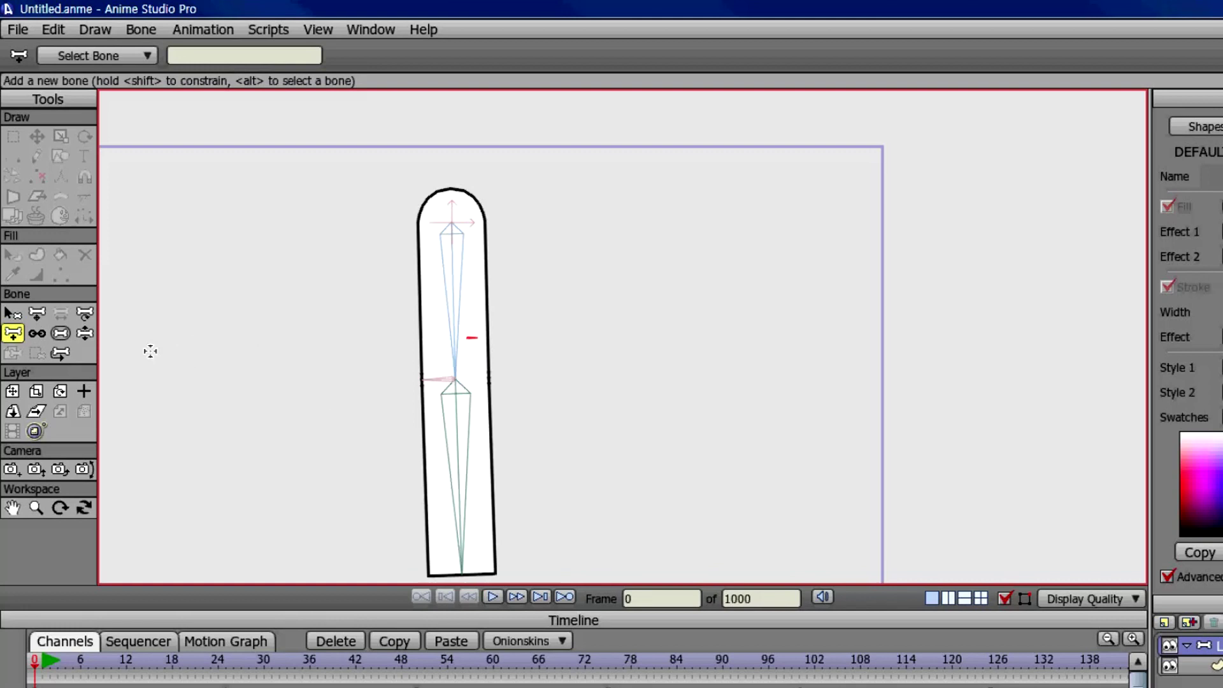
pyautogui.click(86, 334)
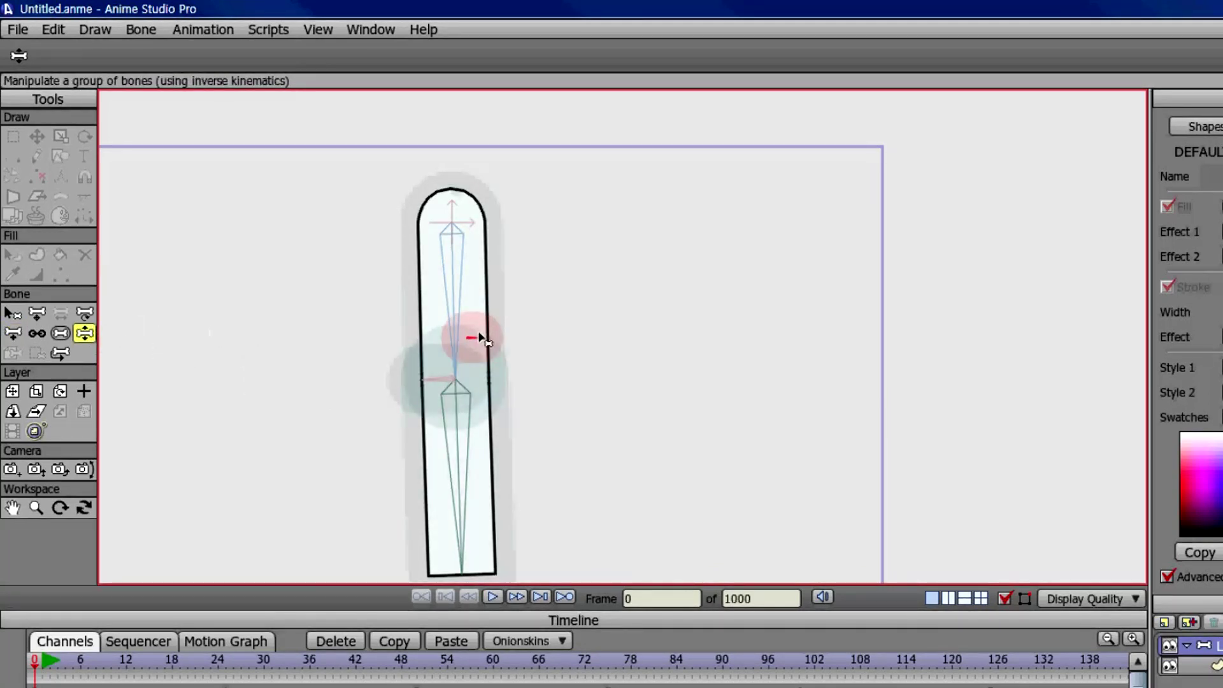
pyautogui.moveTo(475, 425); pyautogui.dragTo(268, 274)
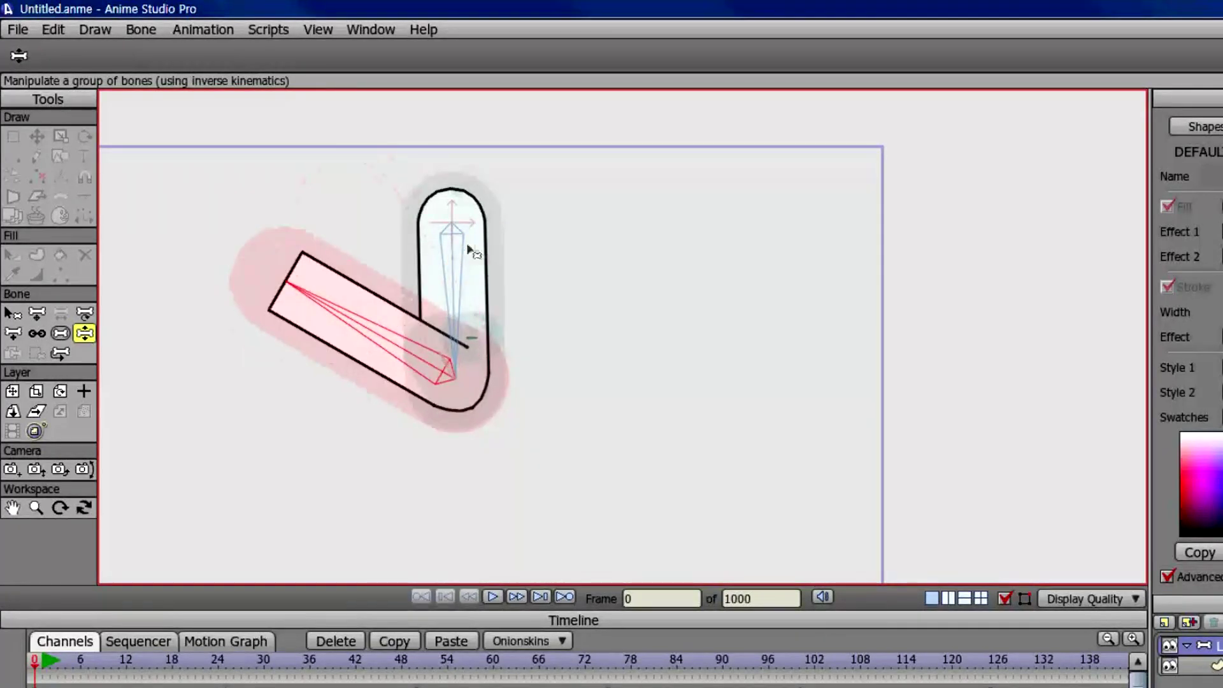
# Test the bend by swinging the arm into a V, nearly upright, then pointing up-right
pyautogui.moveTo(469, 251); pyautogui.dragTo(390, 360)
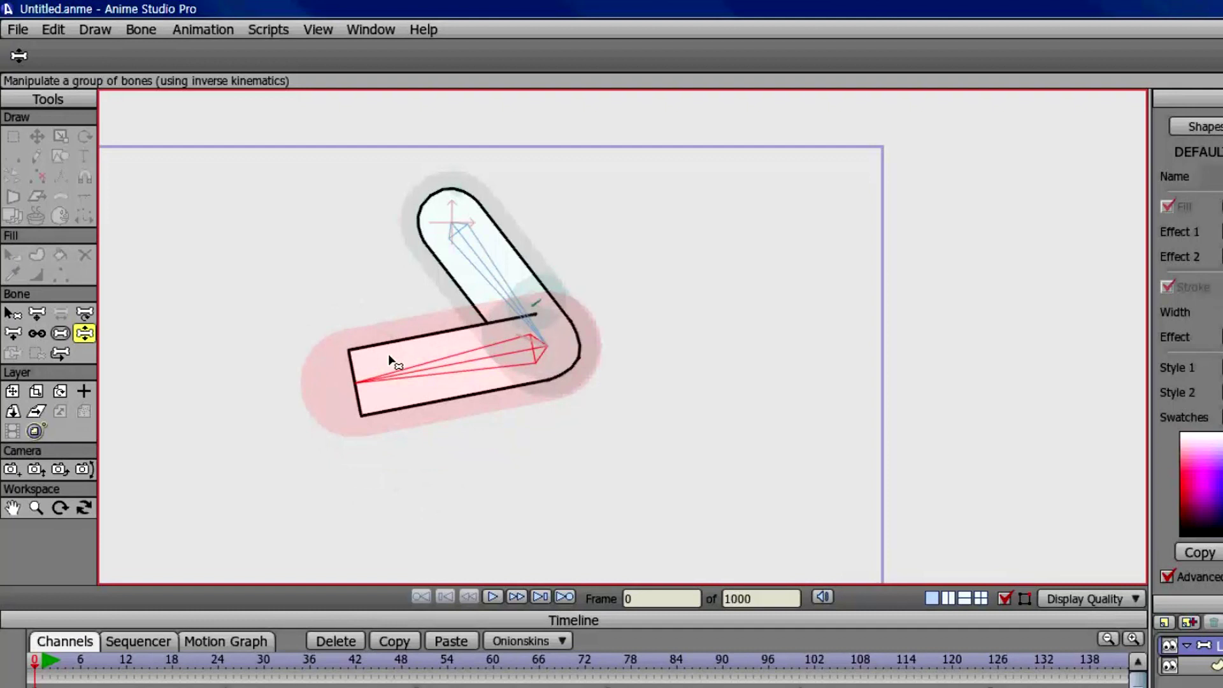
pyautogui.click(528, 266)
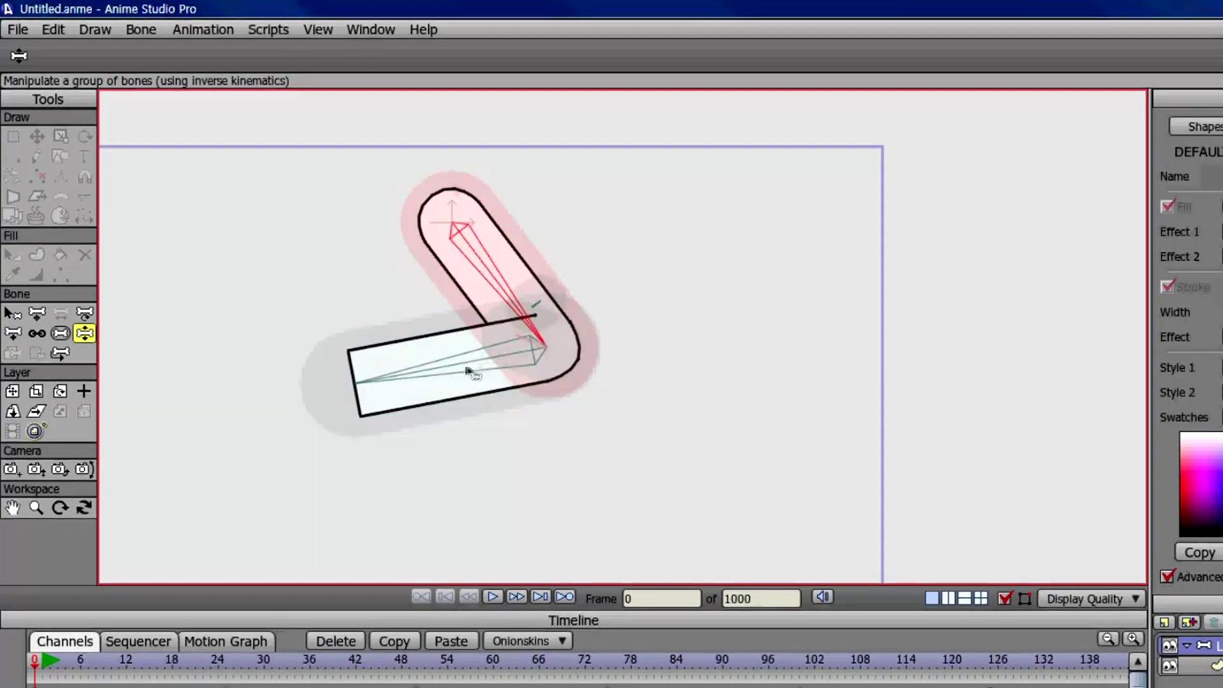
pyautogui.moveTo(470, 371); pyautogui.dragTo(477, 526)
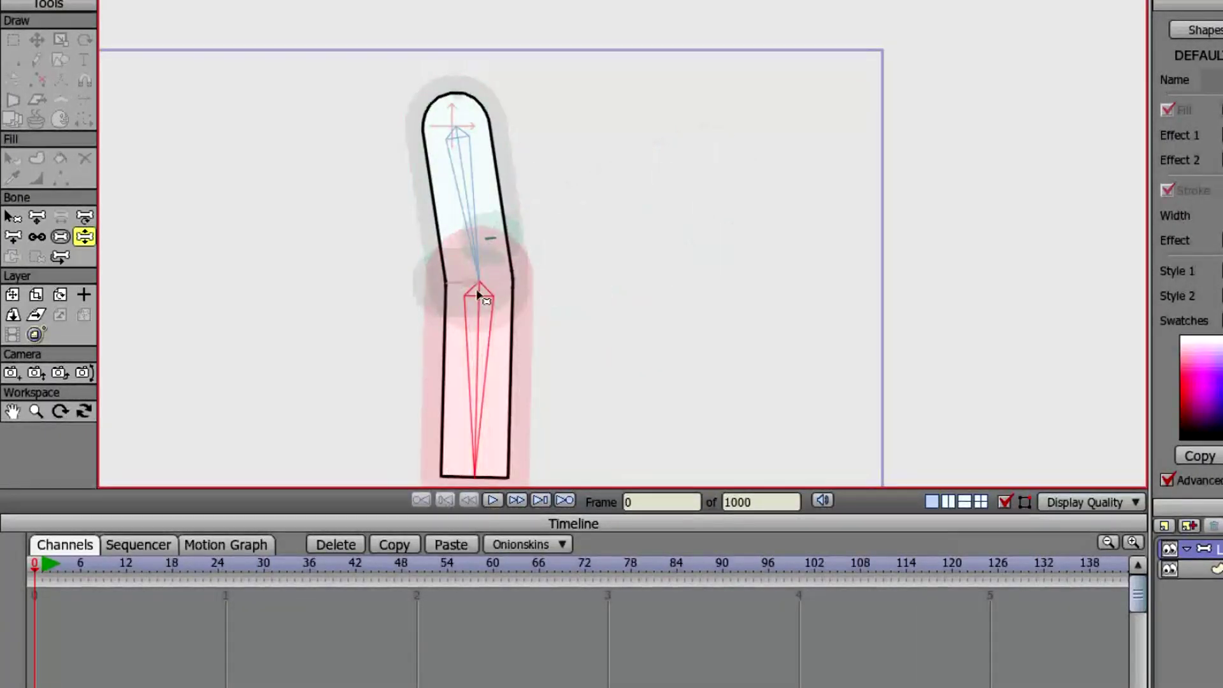
pyautogui.moveTo(469, 237); pyautogui.dragTo(406, 168)
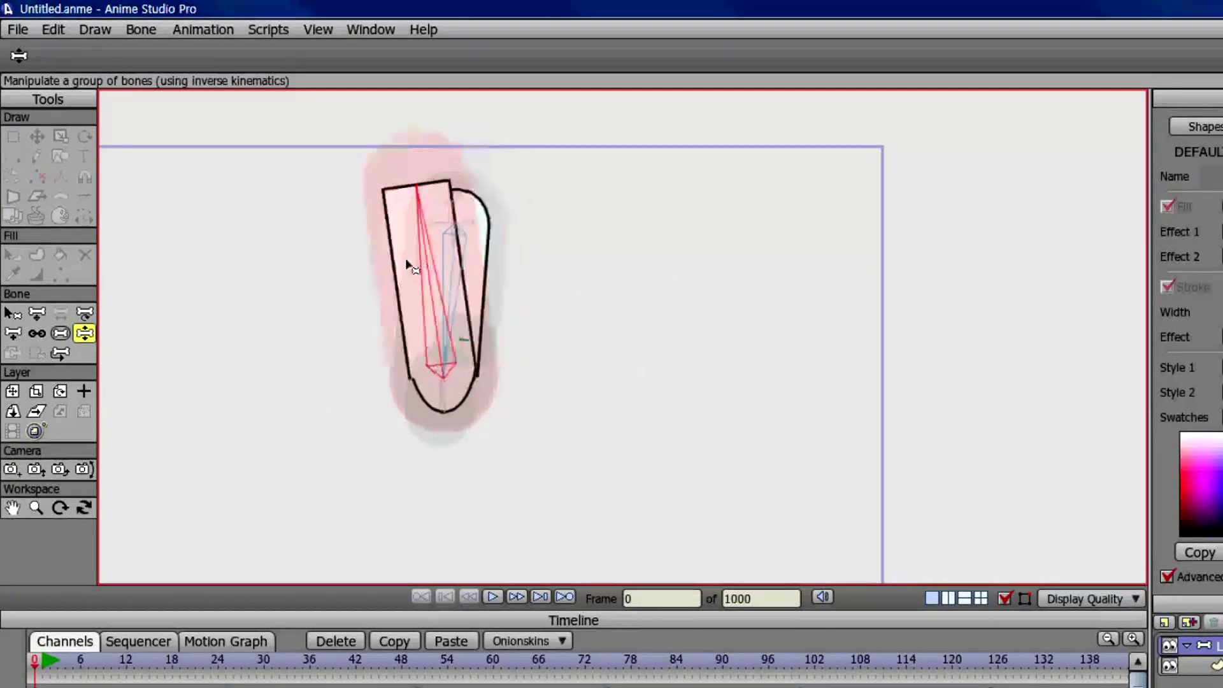
# Hang the lower arm down-right, reload the Melted Toons page in the browser, then return
pyautogui.moveTo(408, 264); pyautogui.dragTo(389, 543)
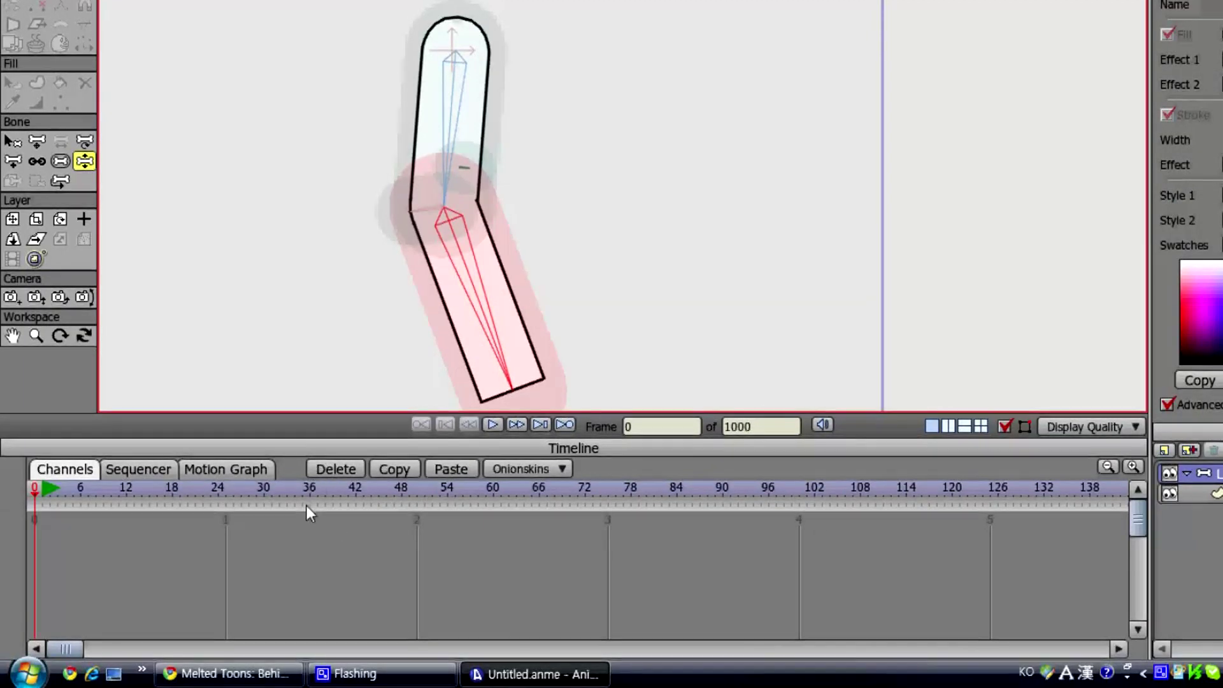
pyautogui.click(226, 673)
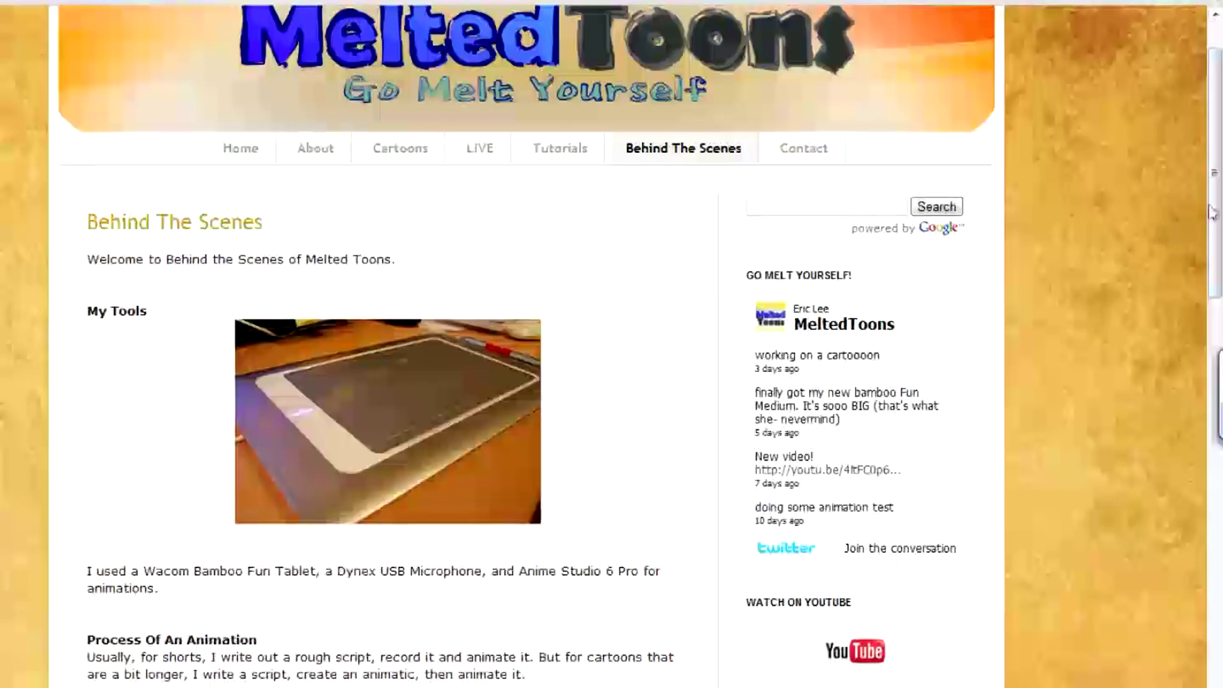
pyautogui.scroll(-8, 1161, 430)
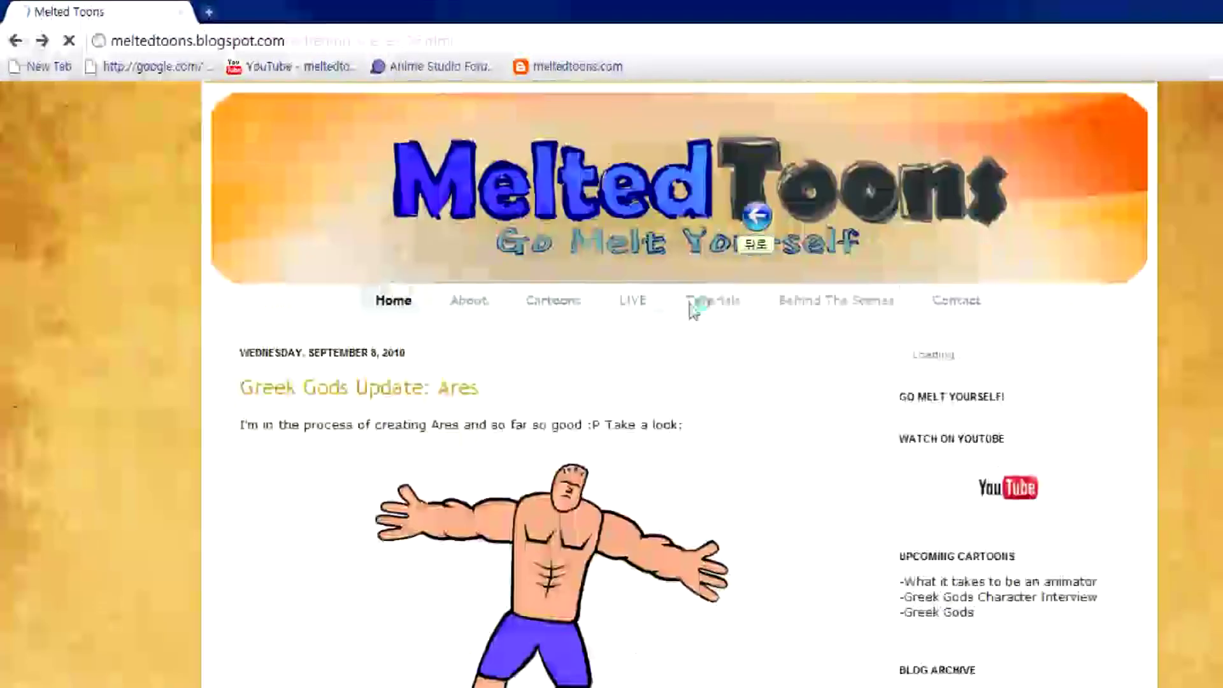
pyautogui.click(801, 300)
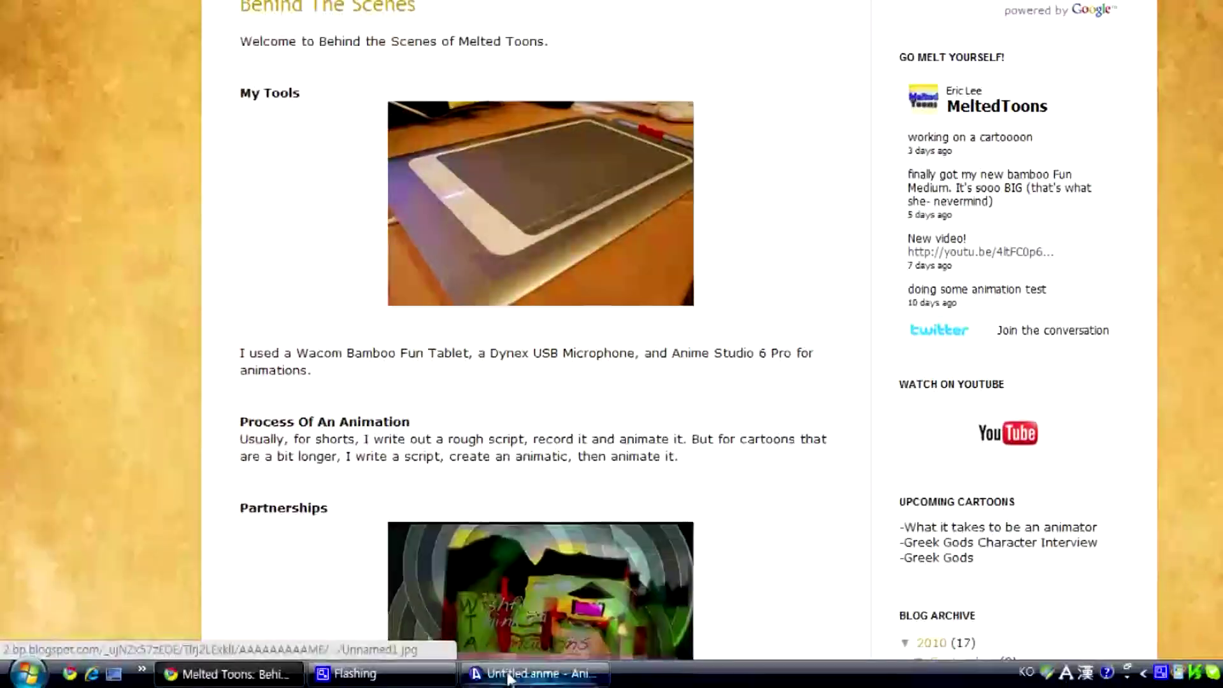
pyautogui.click(519, 669)
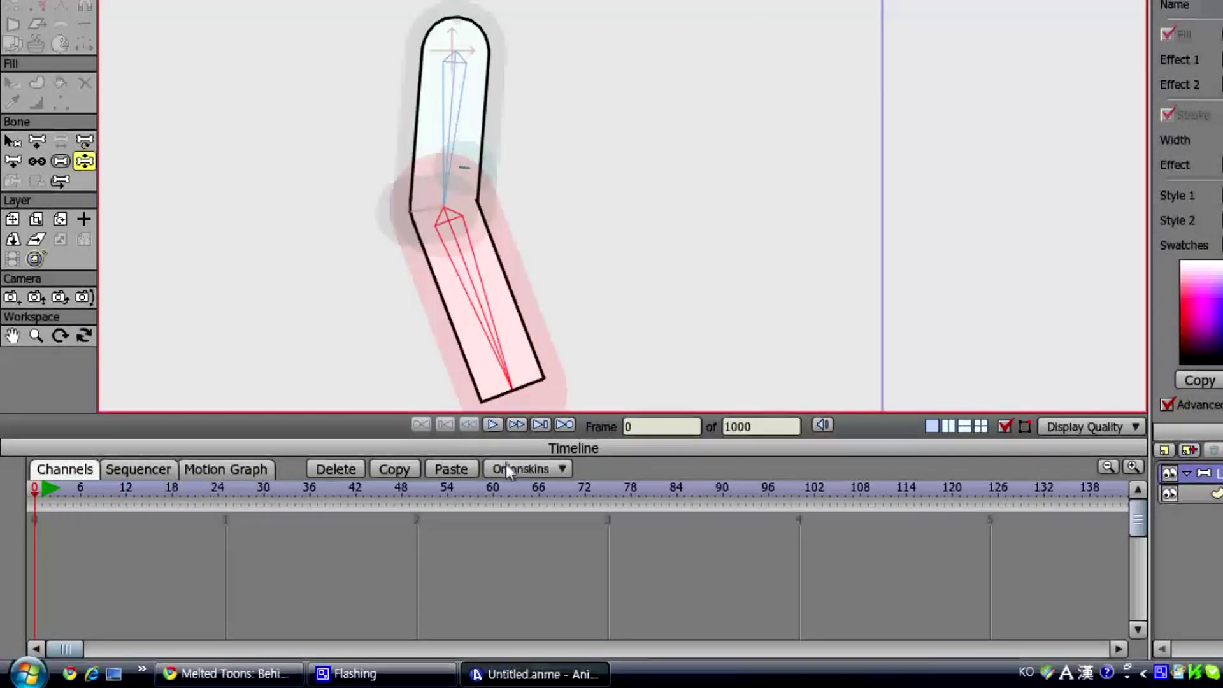